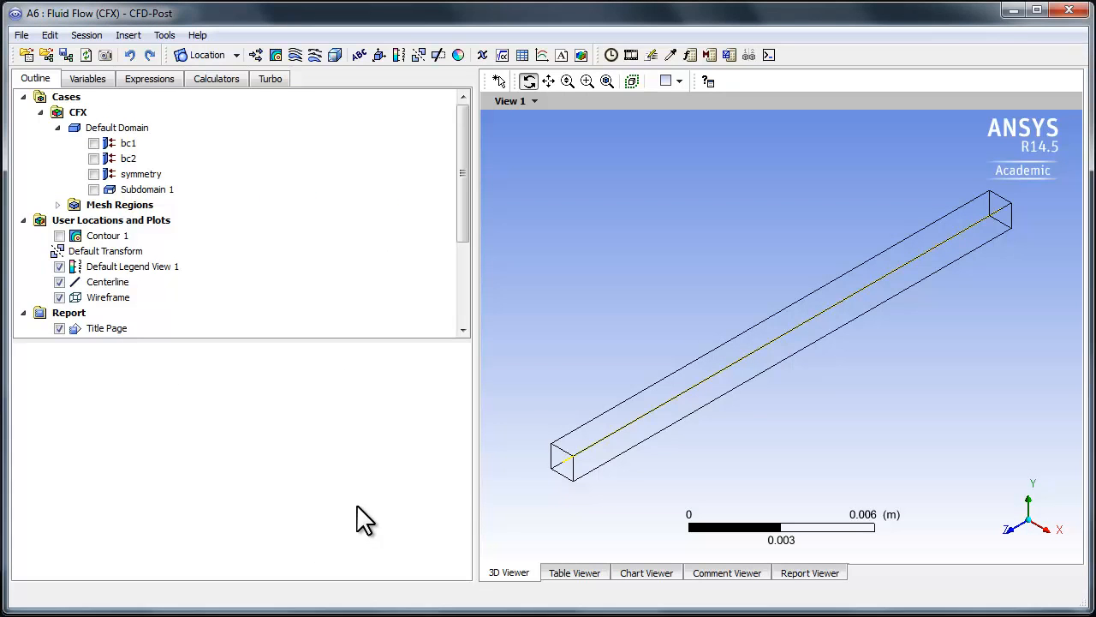
Step: Examine the mesh and temperature contour figures in the report of the existing case
{"action": "left_click", "coordinate": [823, 575]}
{"action": "scroll", "coordinate": [743, 359], "scroll_direction": "down", "scroll_amount": 15}
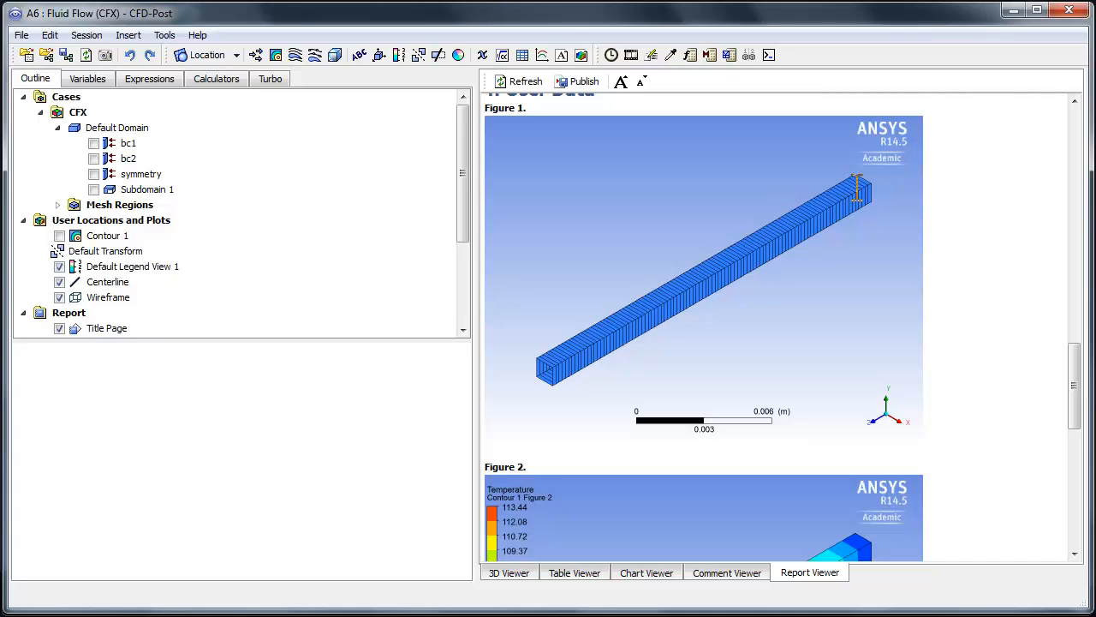
{"action": "scroll", "coordinate": [901, 346], "scroll_direction": "down", "scroll_amount": 2}
{"action": "scroll", "coordinate": [904, 345], "scroll_direction": "down", "scroll_amount": 10}
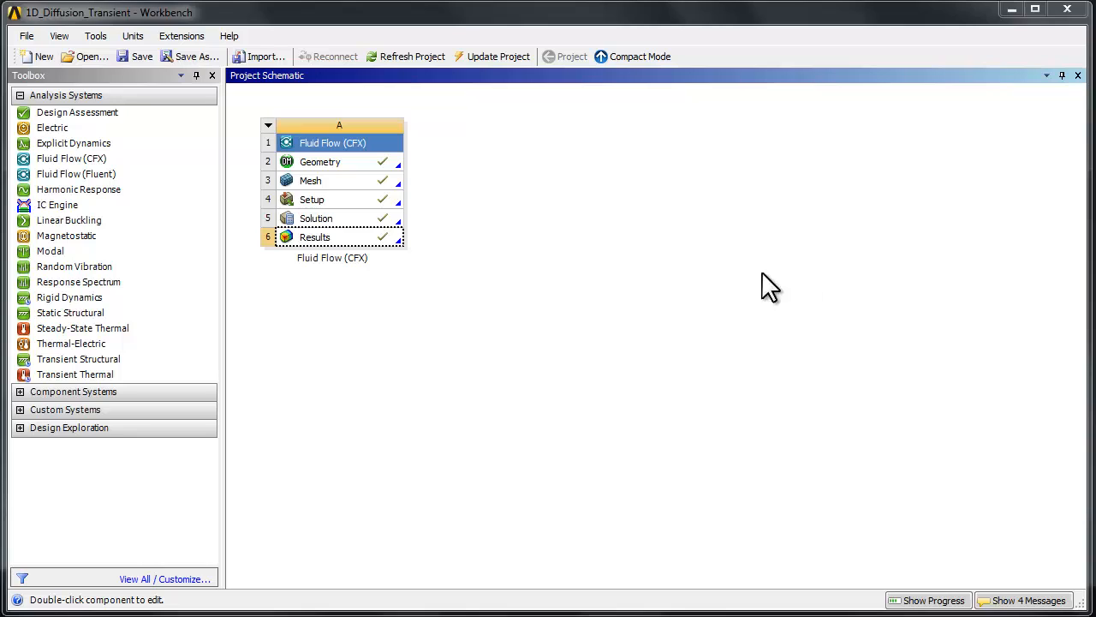
Step: Open the Setup of the Fluid Flow (CFX) system in CFX-Pre and change its analysis type to Transient
{"action": "left_click", "coordinate": [309, 202]}
{"action": "double_click", "coordinate": [307, 200]}
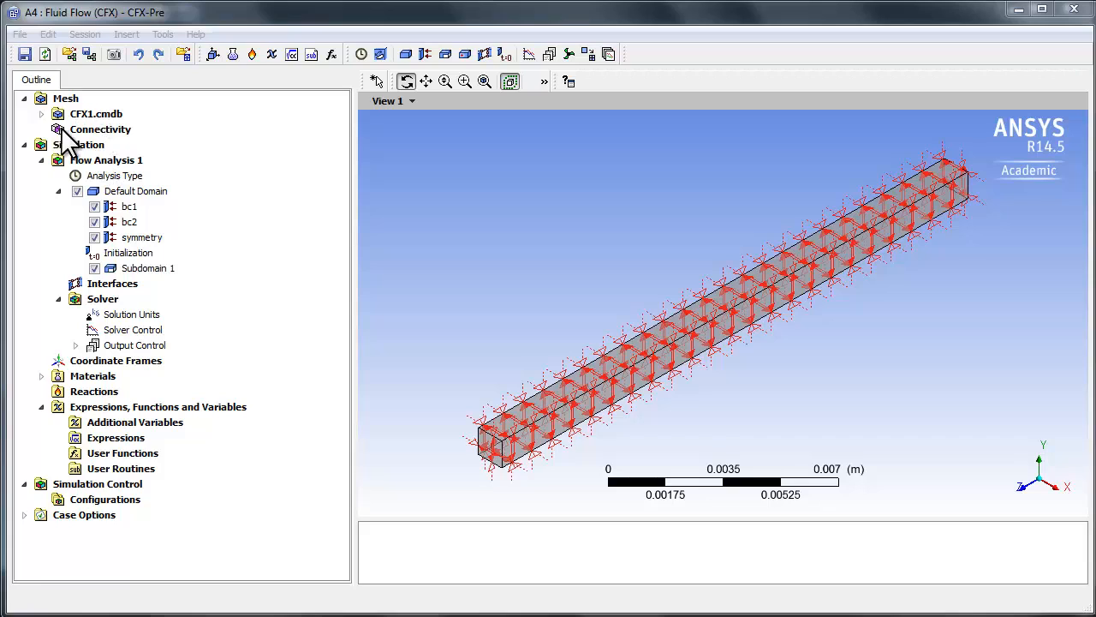
{"action": "double_click", "coordinate": [108, 175]}
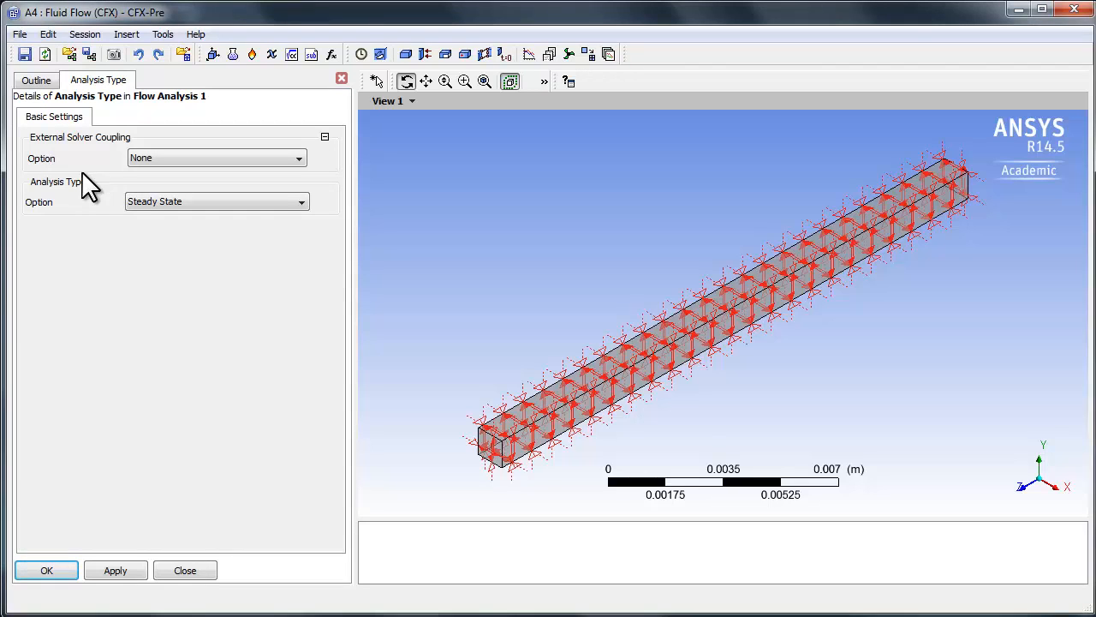
{"action": "left_click", "coordinate": [151, 202]}
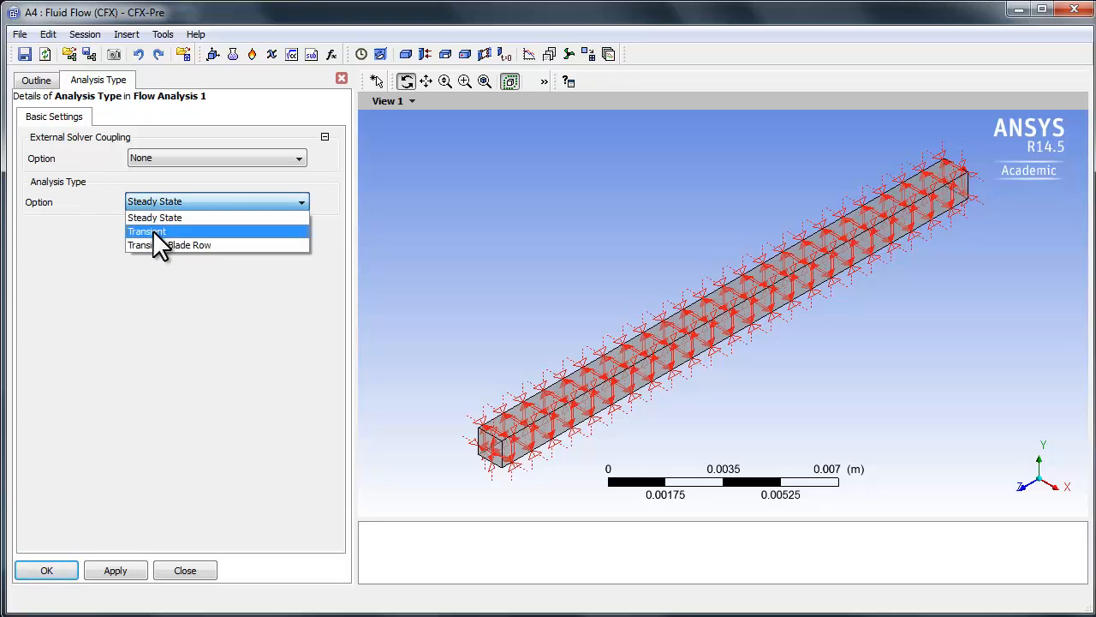
{"action": "left_click", "coordinate": [152, 230]}
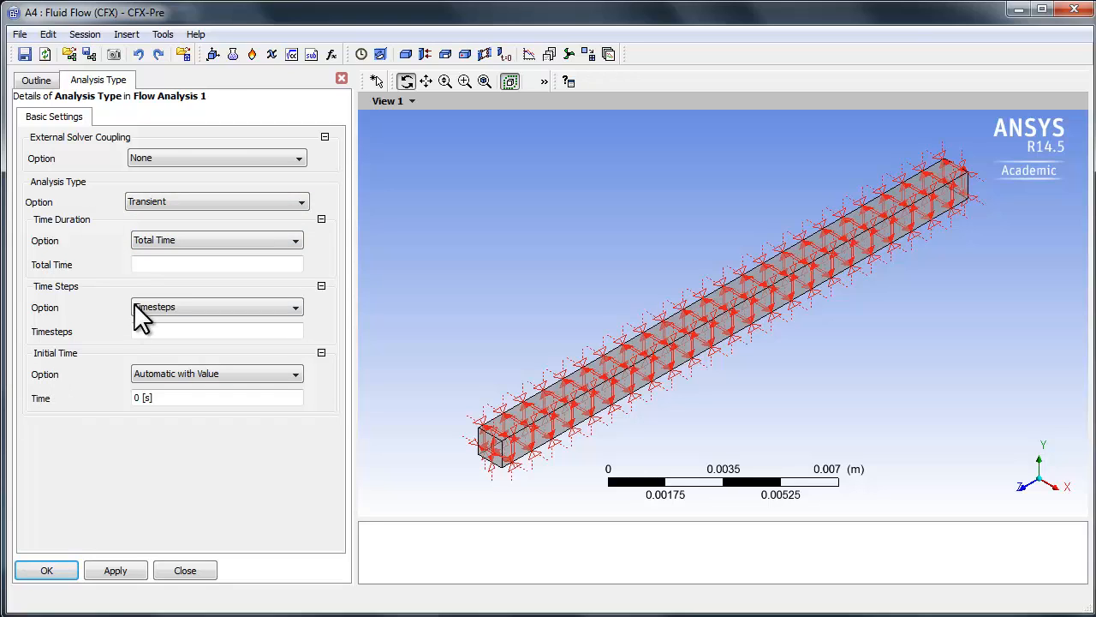
Step: Set the total time of the transient analysis to 5 min
{"action": "left_click", "coordinate": [170, 266]}
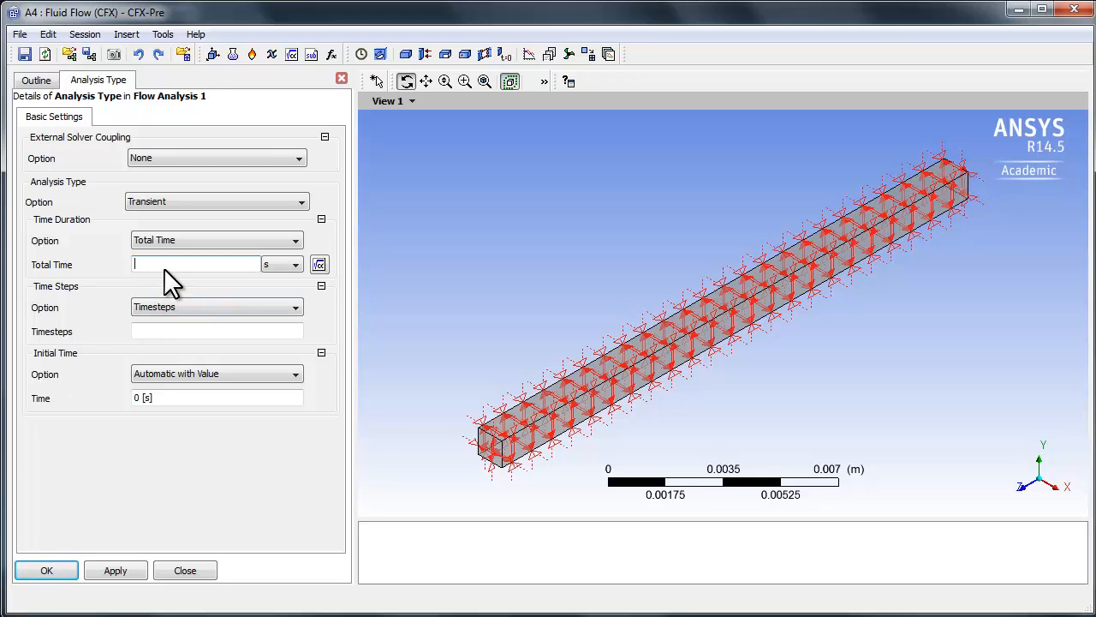
{"action": "left_click", "coordinate": [280, 264]}
{"action": "left_click", "coordinate": [271, 288]}
{"action": "left_click", "coordinate": [226, 267]}
{"action": "type", "text": "5 [min"}
Step: Set the timesteps of the transient analysis to 0.5 s and accept the analysis type settings
{"action": "left_click", "coordinate": [191, 332]}
{"action": "left_click", "coordinate": [187, 330]}
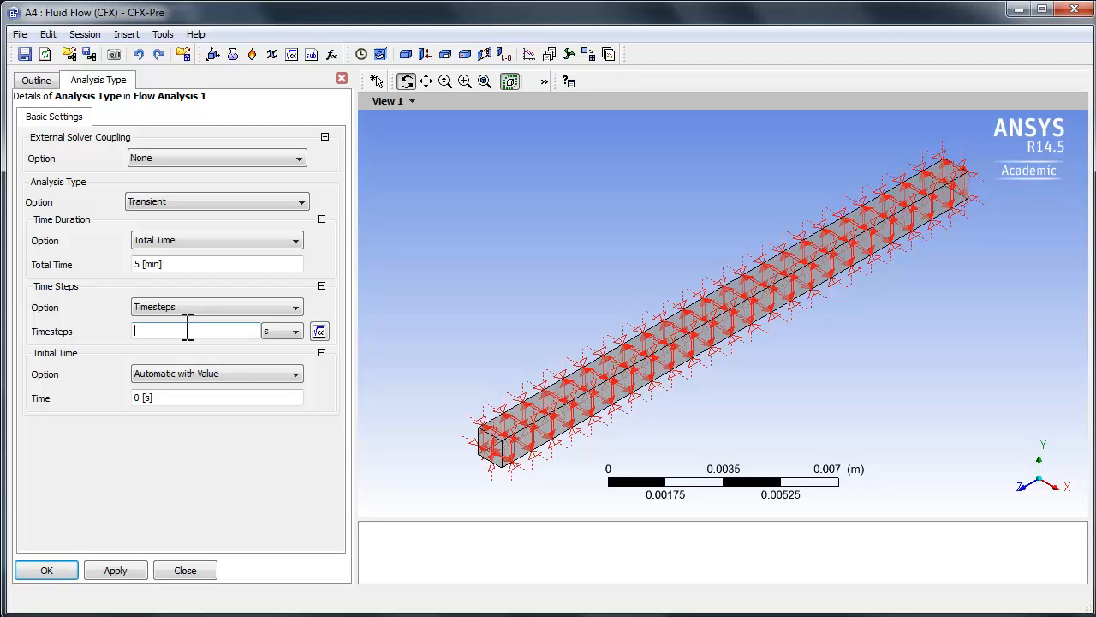
{"action": "left_click", "coordinate": [188, 331]}
{"action": "type", "text": "0.5"}
{"action": "left_click", "coordinate": [159, 456]}
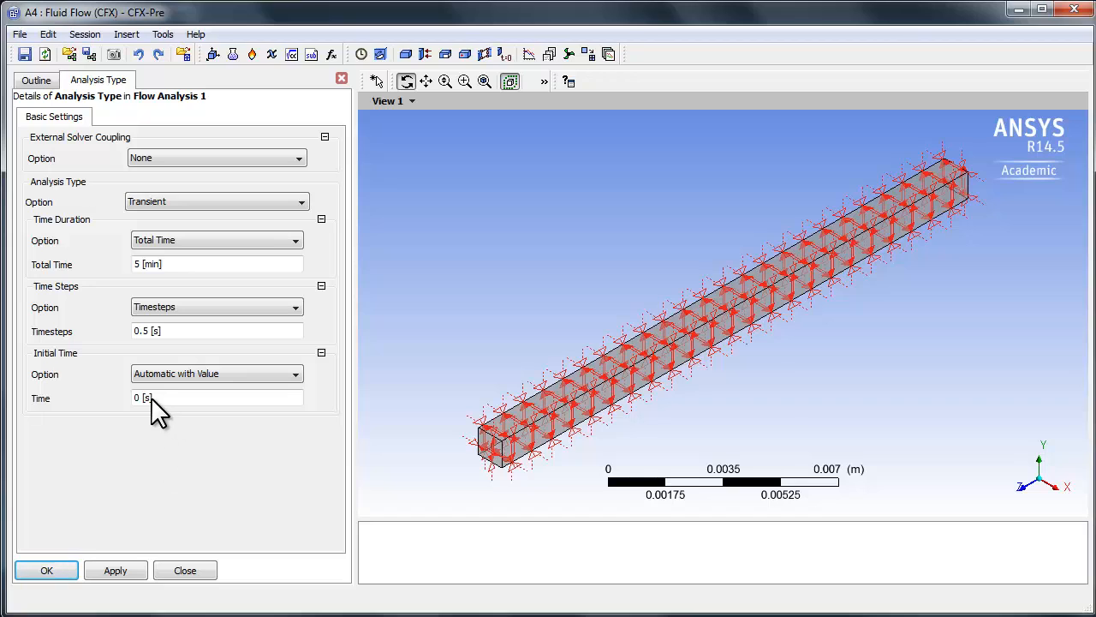
{"action": "left_click", "coordinate": [55, 570]}
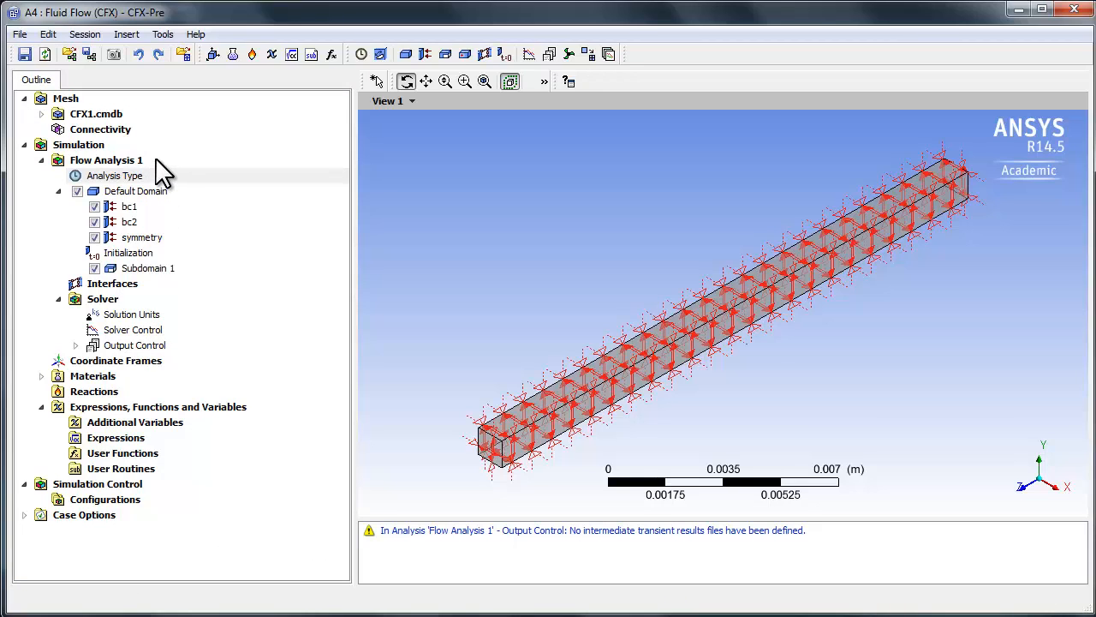
Step: Delete the Initialization object from Default Domain
{"action": "left_click", "coordinate": [117, 255]}
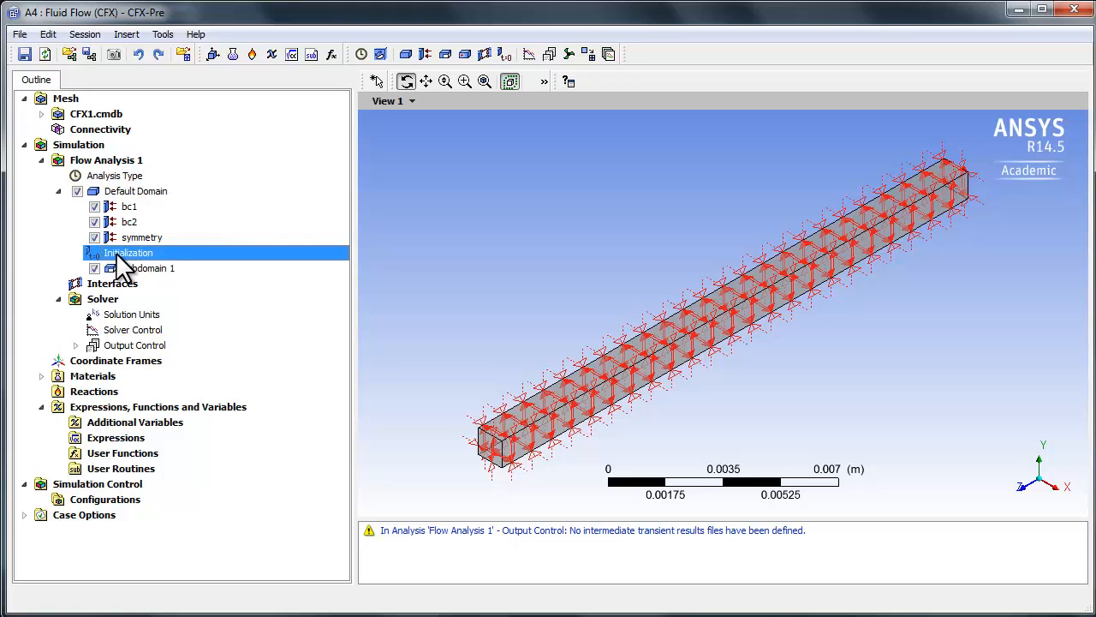
{"action": "right_click", "coordinate": [118, 257]}
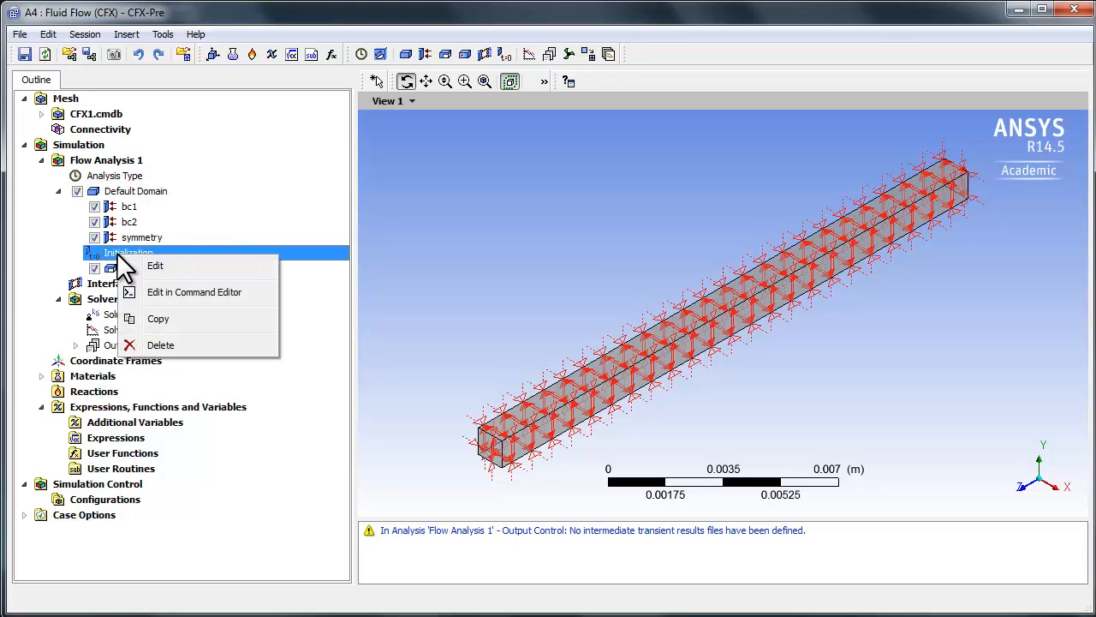
{"action": "left_click", "coordinate": [209, 344]}
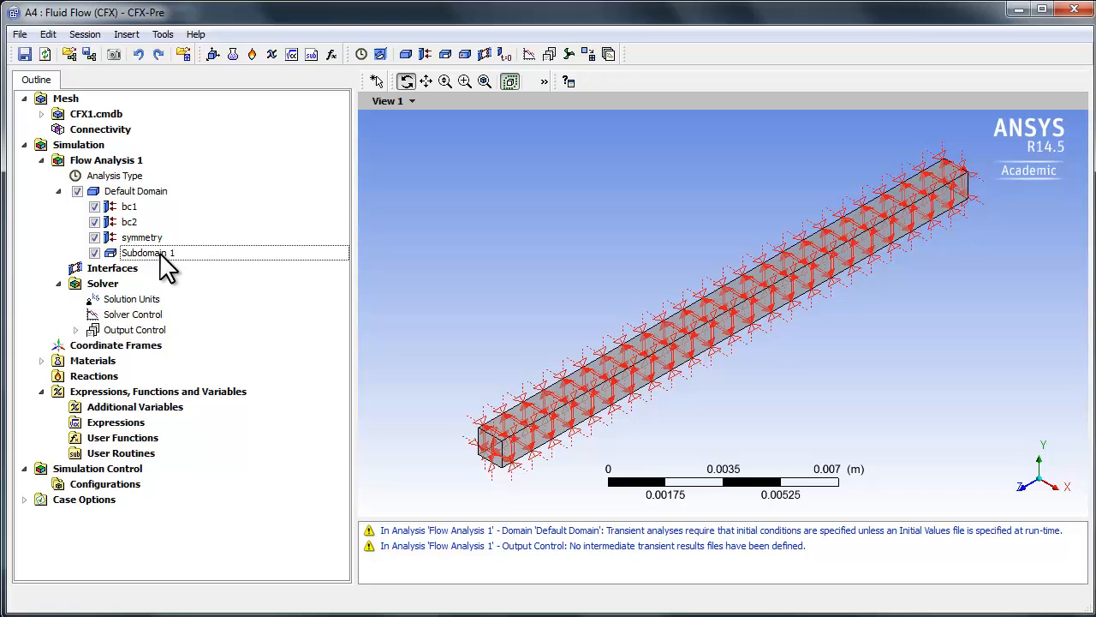
Step: Set the energy source of Subdomain 1 to 0 W m^-3 and accept the change
{"action": "double_click", "coordinate": [134, 252]}
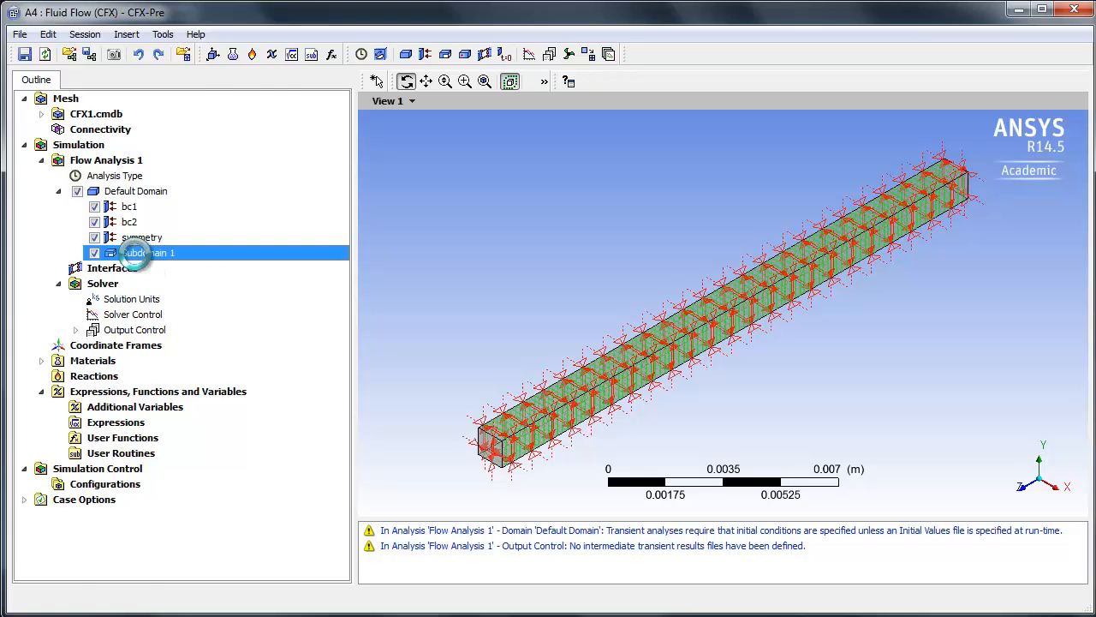
{"action": "left_click", "coordinate": [122, 119]}
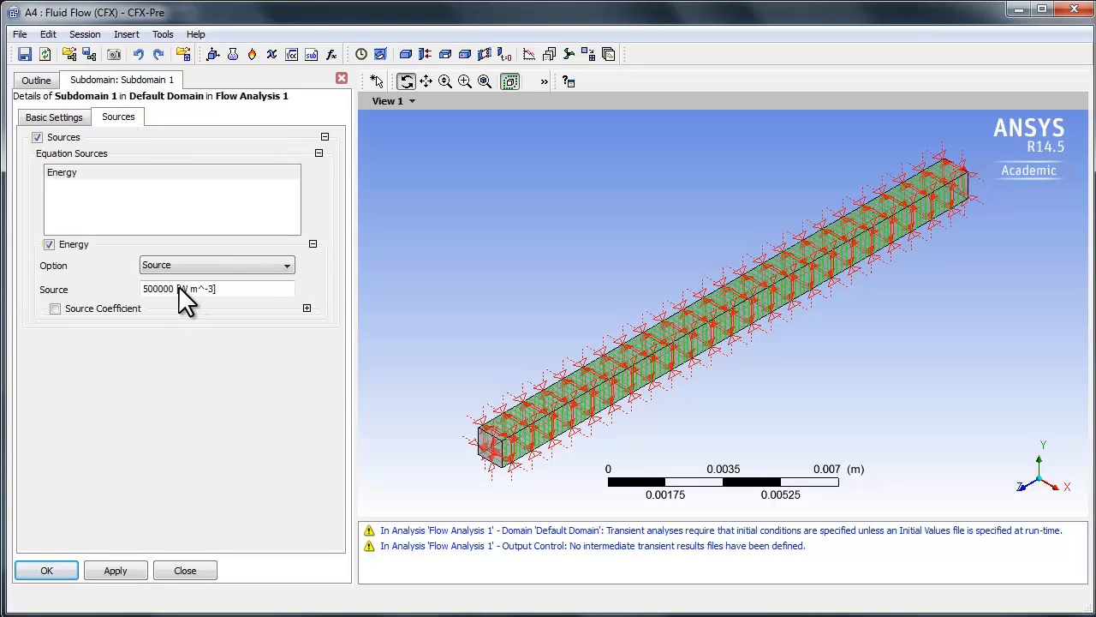
{"action": "double_click", "coordinate": [166, 285]}
{"action": "type", "text": "0"}
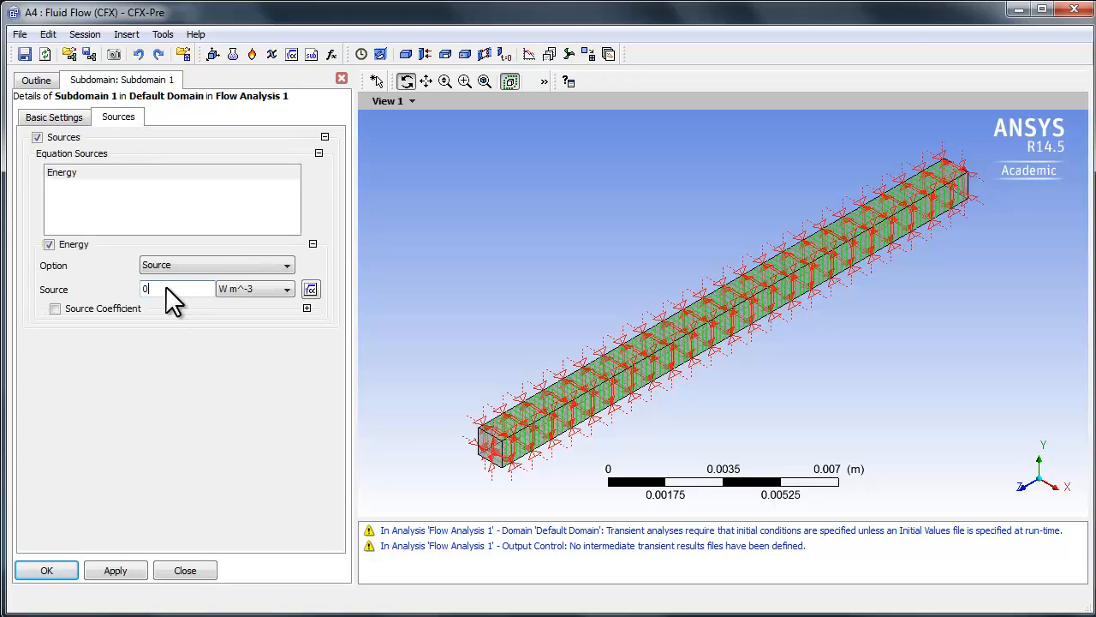
{"action": "key", "text": "Return"}
{"action": "left_click", "coordinate": [59, 570]}
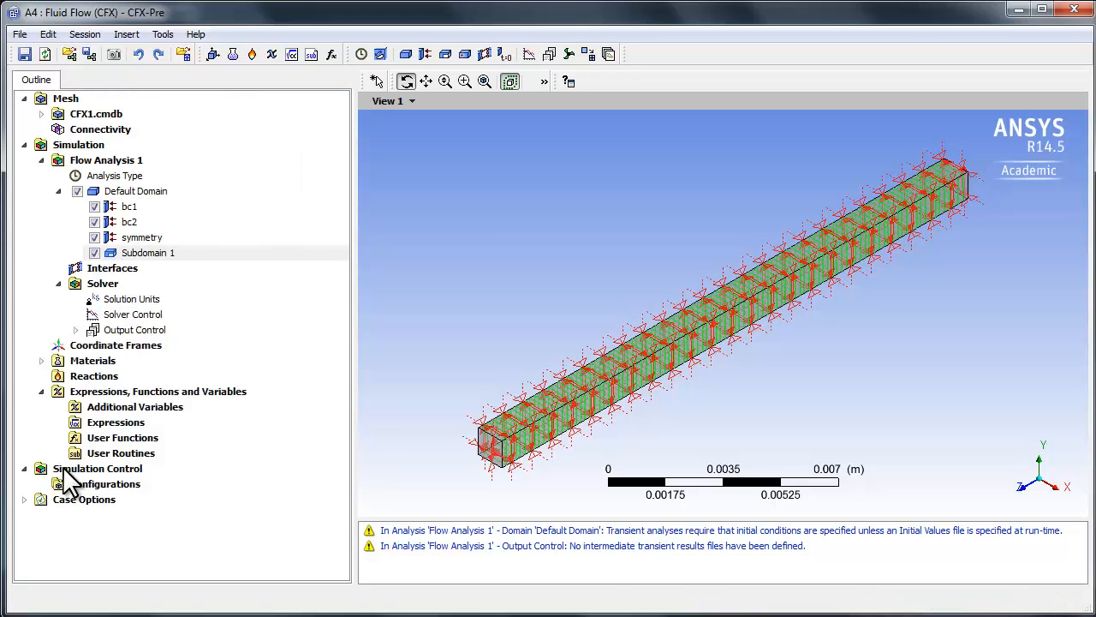
Step: Review the transient scheme, coefficient loop and convergence criteria settings in Solver Control
{"action": "double_click", "coordinate": [123, 310]}
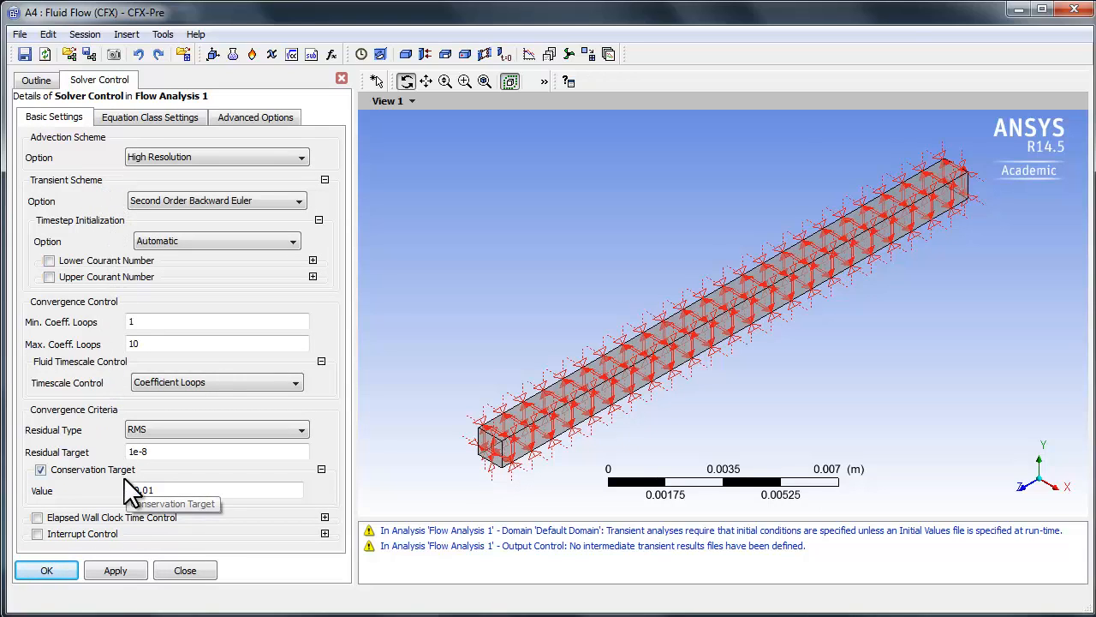
{"action": "left_click", "coordinate": [47, 571]}
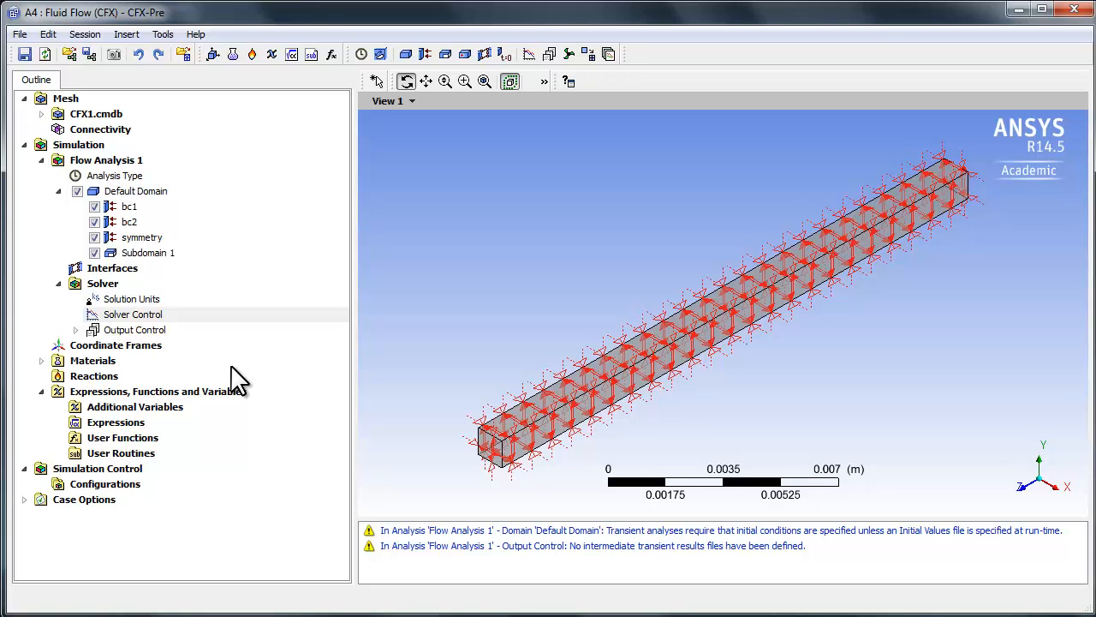
Step: Add a transient results output in Output Control, written at a Time Interval of 5 s, and accept it
{"action": "double_click", "coordinate": [141, 330]}
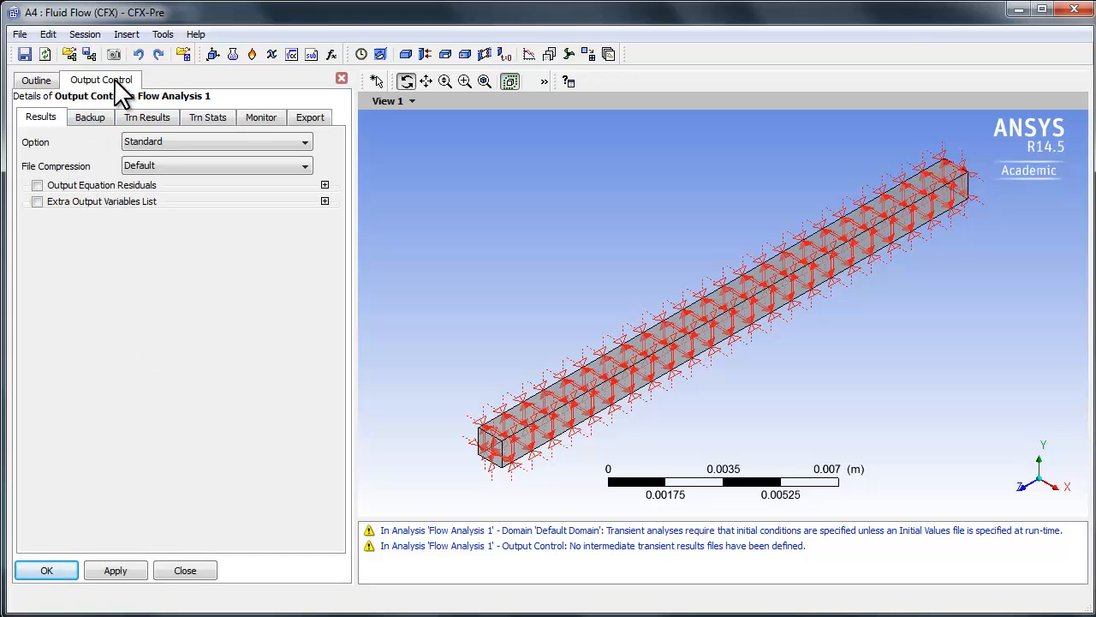
{"action": "left_click", "coordinate": [143, 117]}
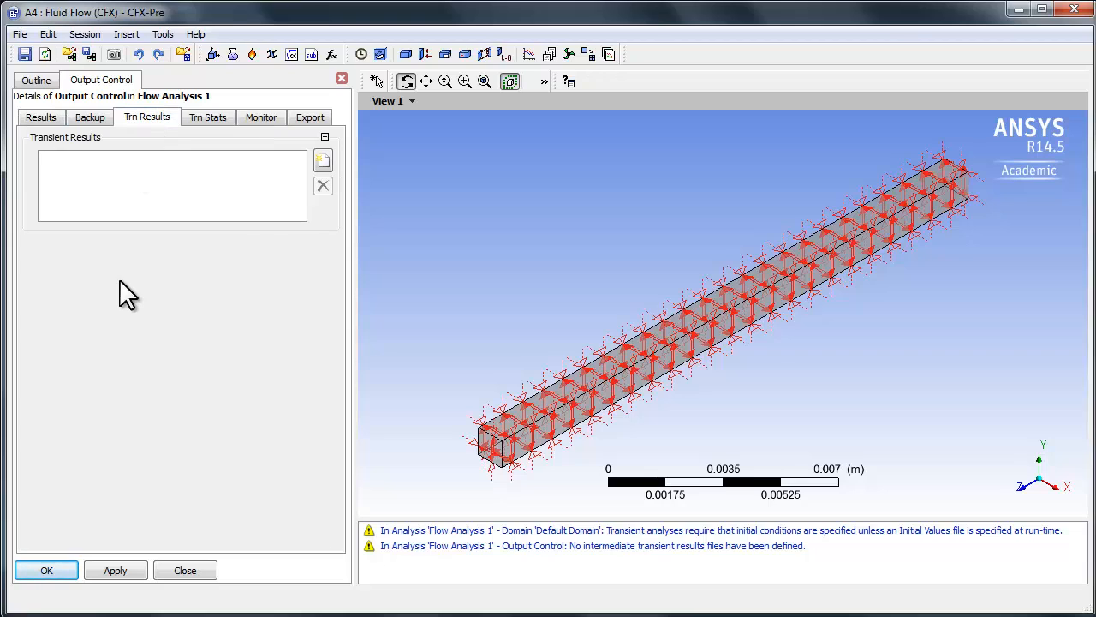
{"action": "left_click", "coordinate": [323, 163]}
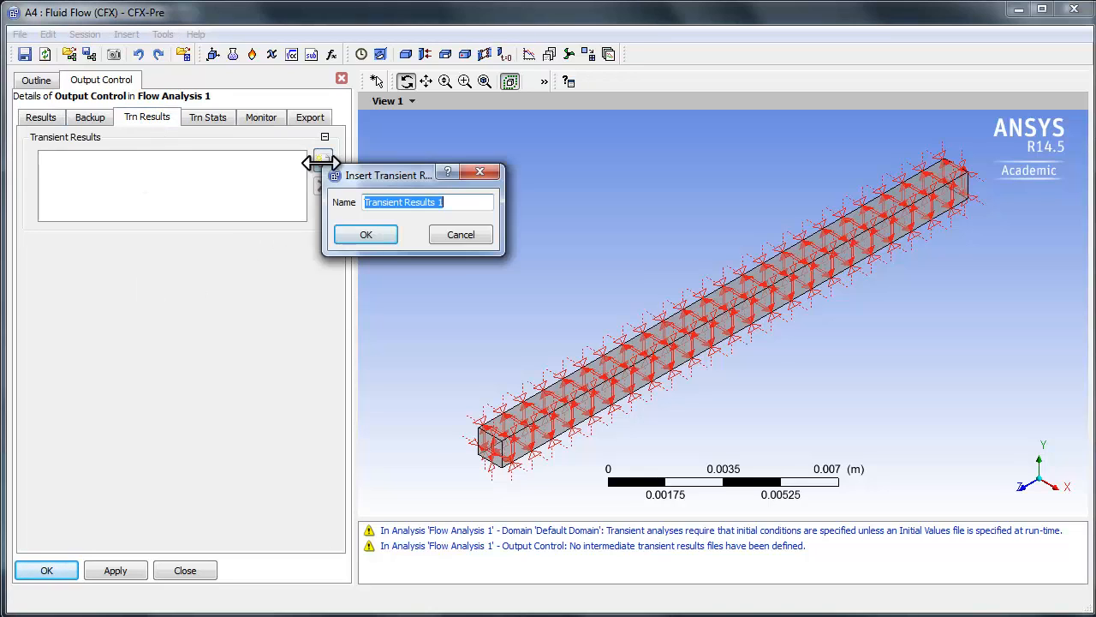
{"action": "left_click", "coordinate": [370, 237]}
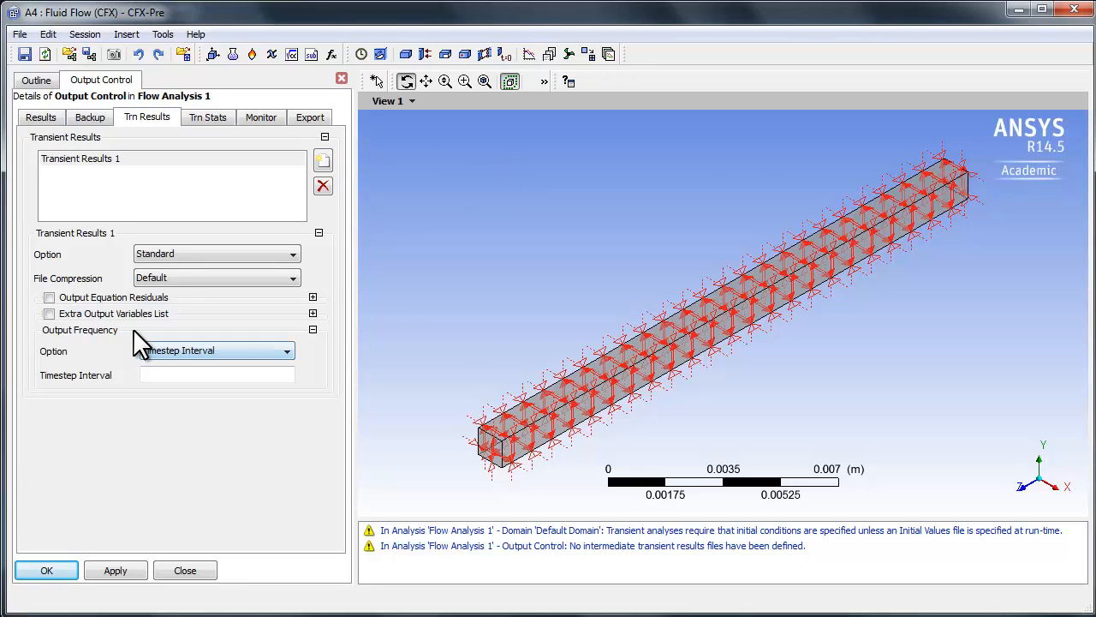
{"action": "left_click", "coordinate": [159, 350]}
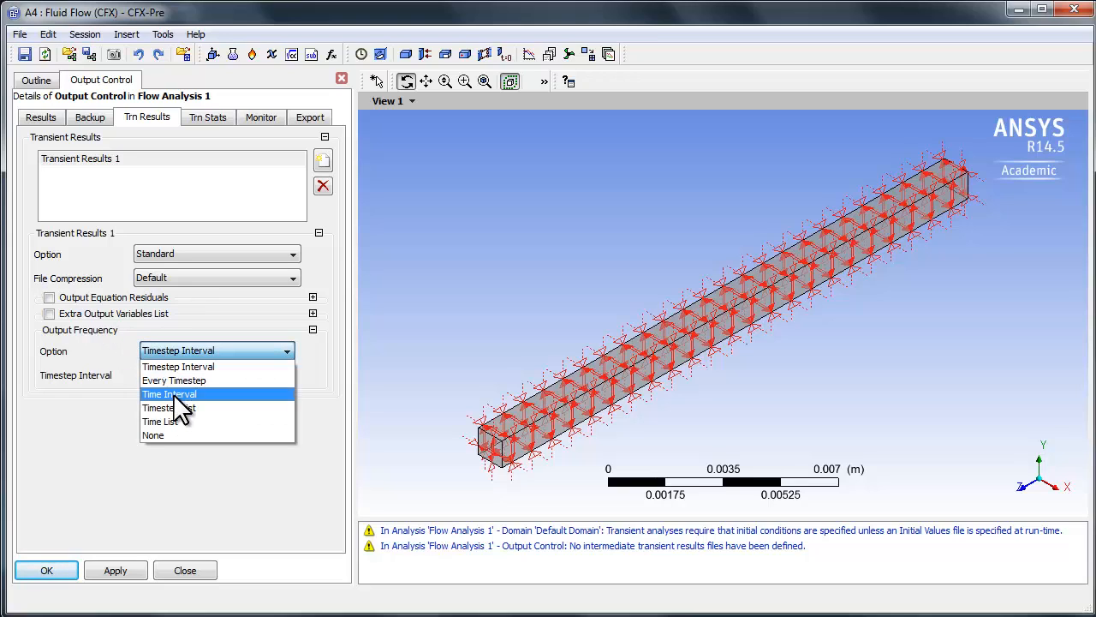
{"action": "left_click", "coordinate": [173, 394]}
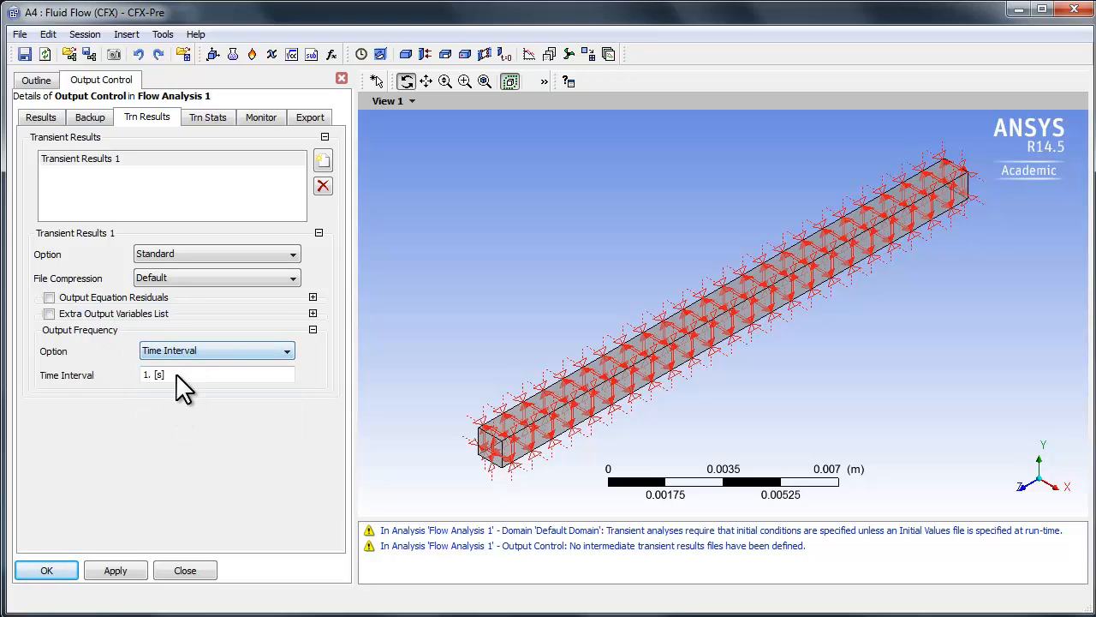
{"action": "left_click", "coordinate": [176, 374]}
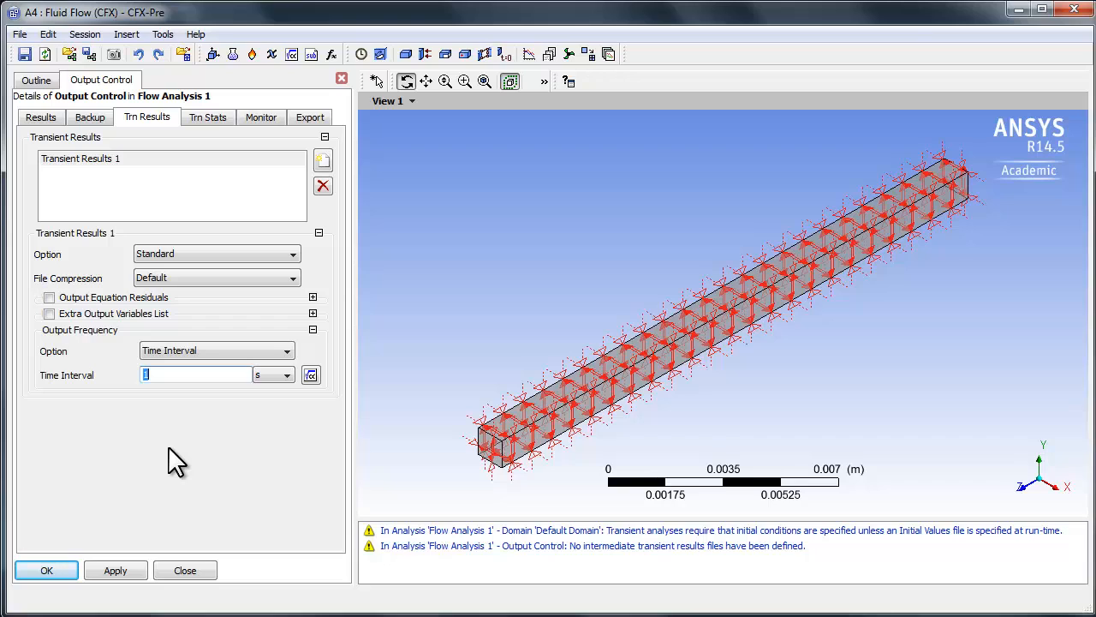
{"action": "type", "text": "5 [s"}
{"action": "left_click", "coordinate": [43, 569]}
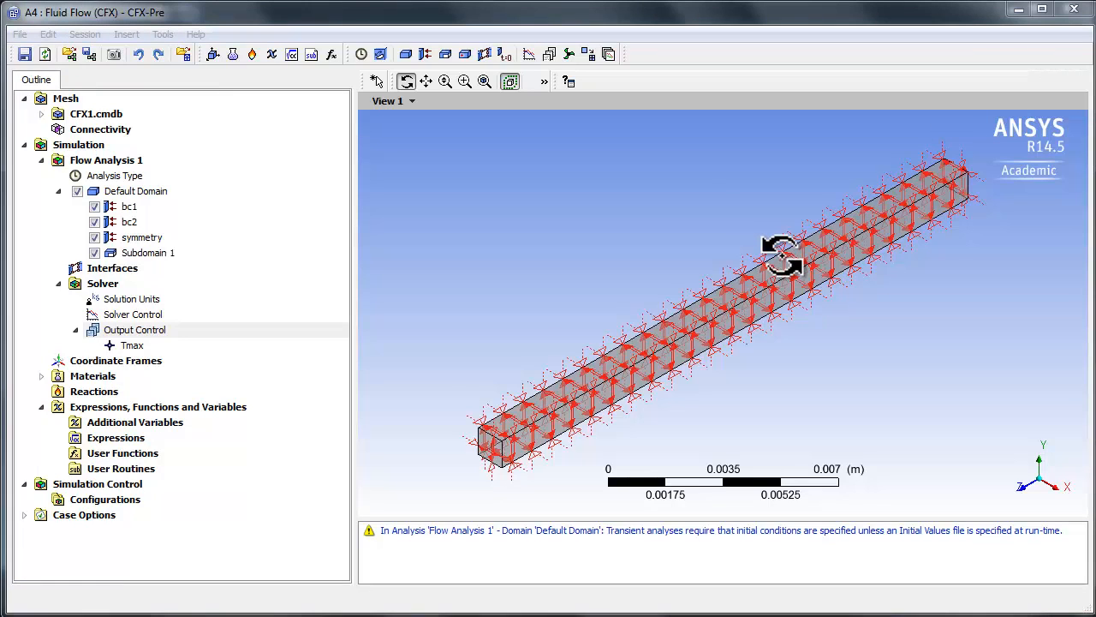
Step: Try defining the Tmax monitor by Cartesian Coordinates with Temperature as output variable, and close its settings without applying
{"action": "double_click", "coordinate": [128, 345]}
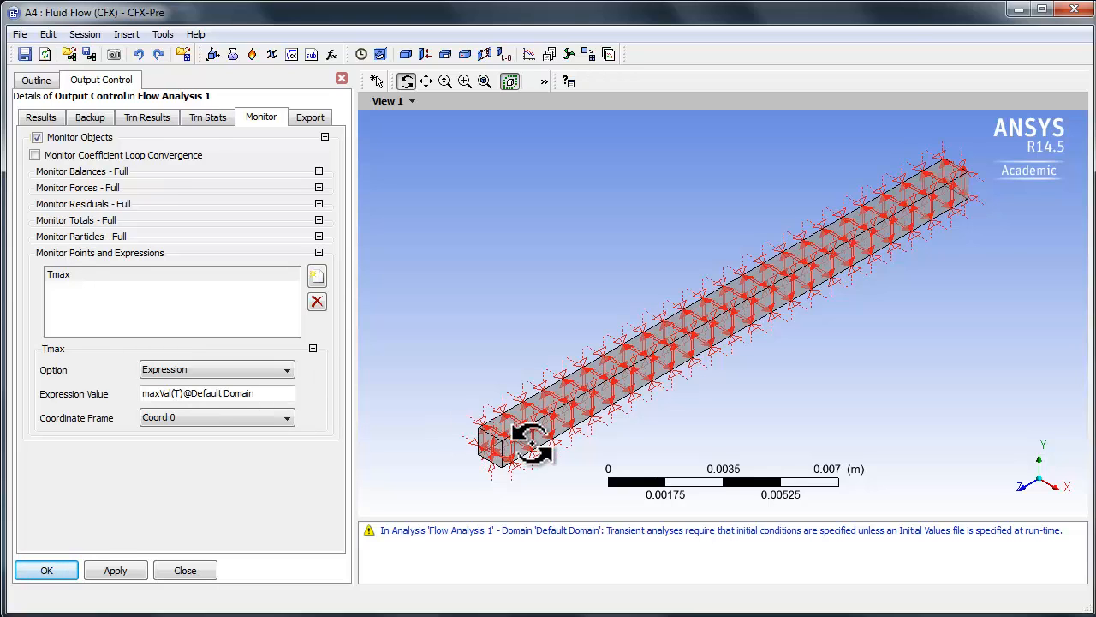
{"action": "left_click", "coordinate": [227, 364]}
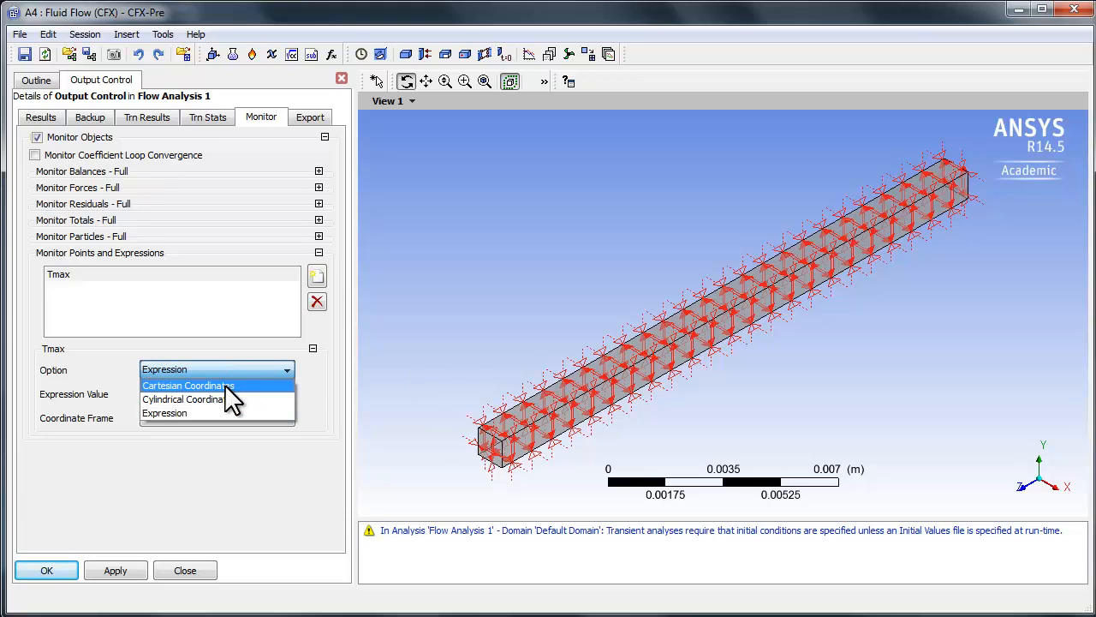
{"action": "key", "text": "Return"}
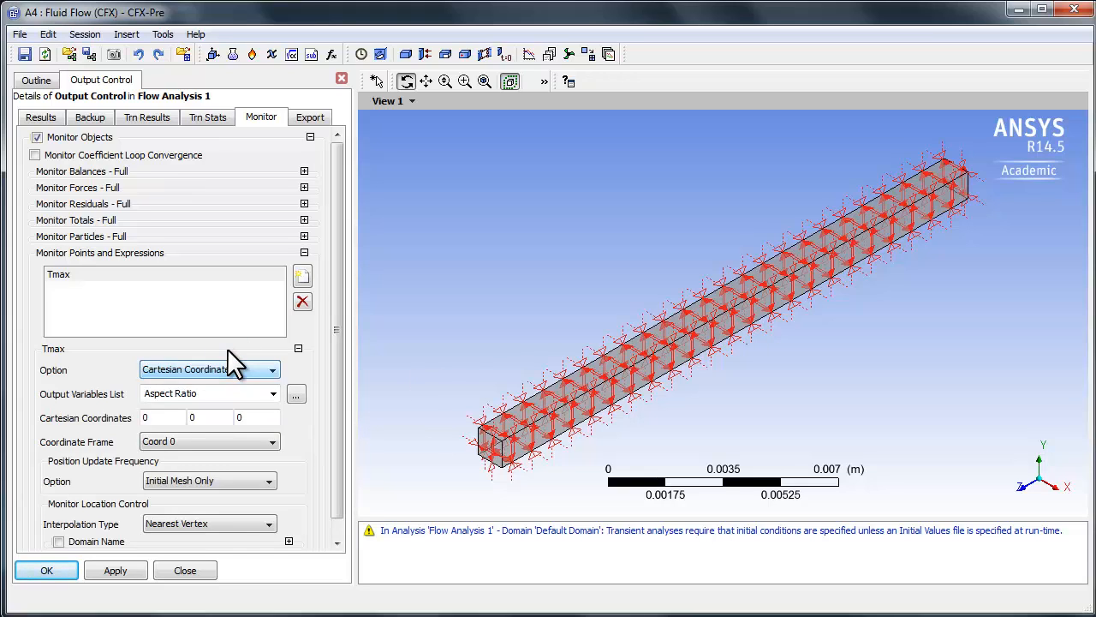
{"action": "left_click", "coordinate": [238, 394]}
{"action": "left_click", "coordinate": [272, 393]}
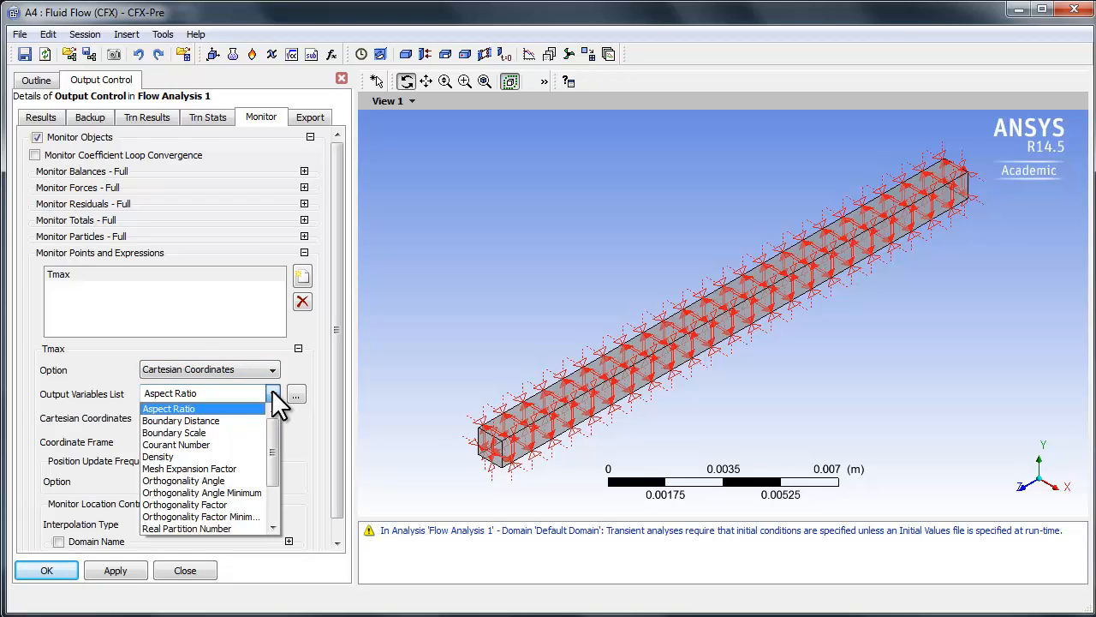
{"action": "left_click_drag", "start_coordinate": [272, 443], "coordinate": [272, 500]}
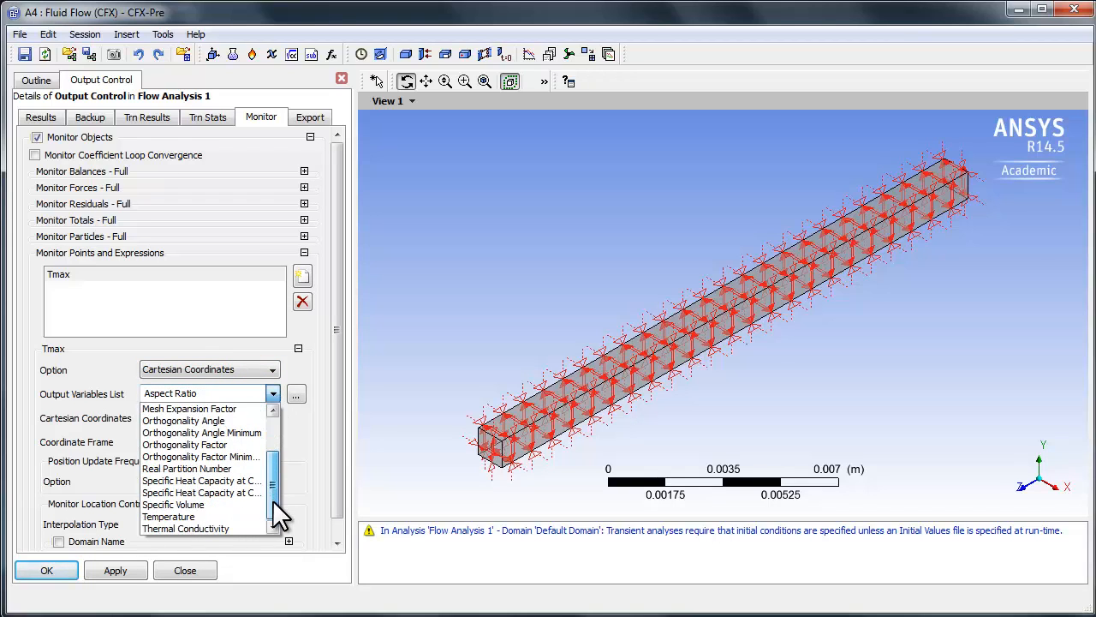
{"action": "left_click", "coordinate": [191, 516]}
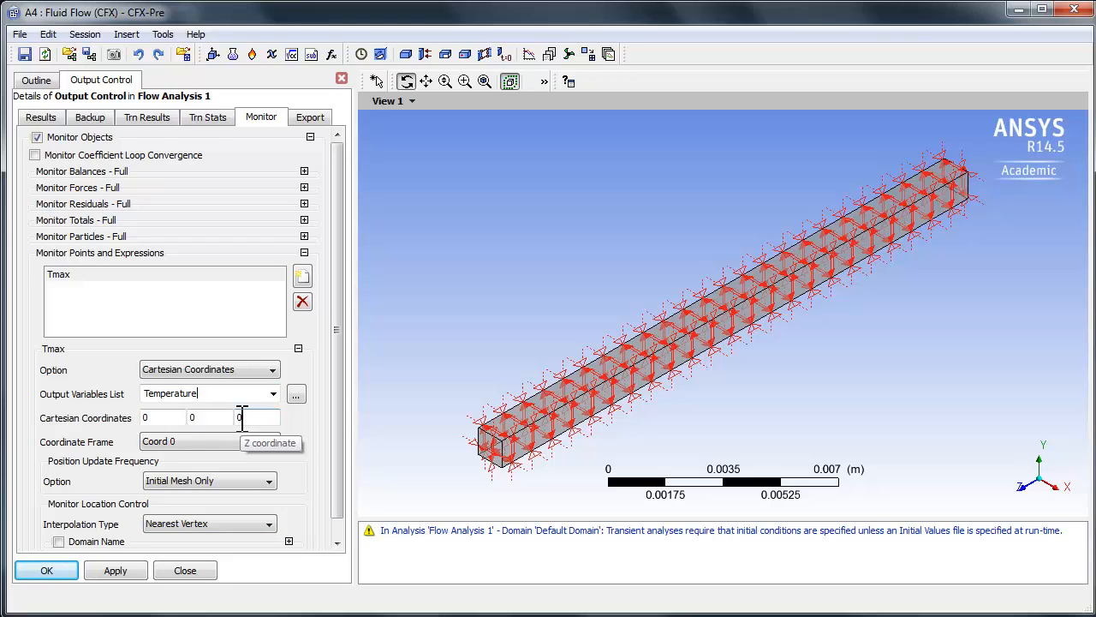
{"action": "left_click", "coordinate": [189, 572]}
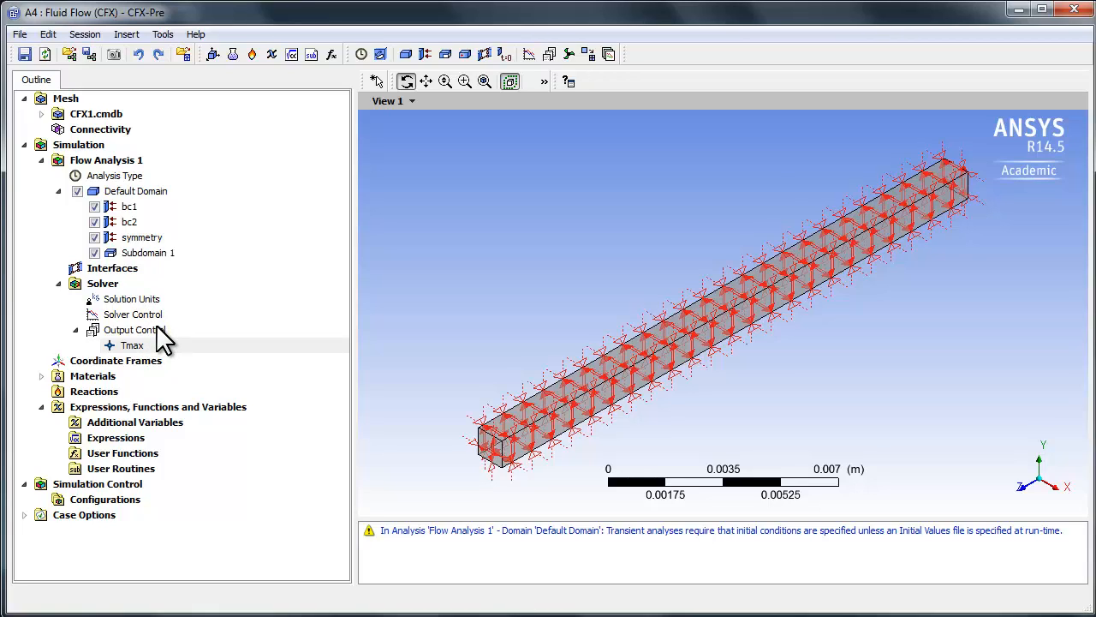
Step: Close CFX-Pre and return to the Workbench project schematic
{"action": "left_click", "coordinate": [1076, 11]}
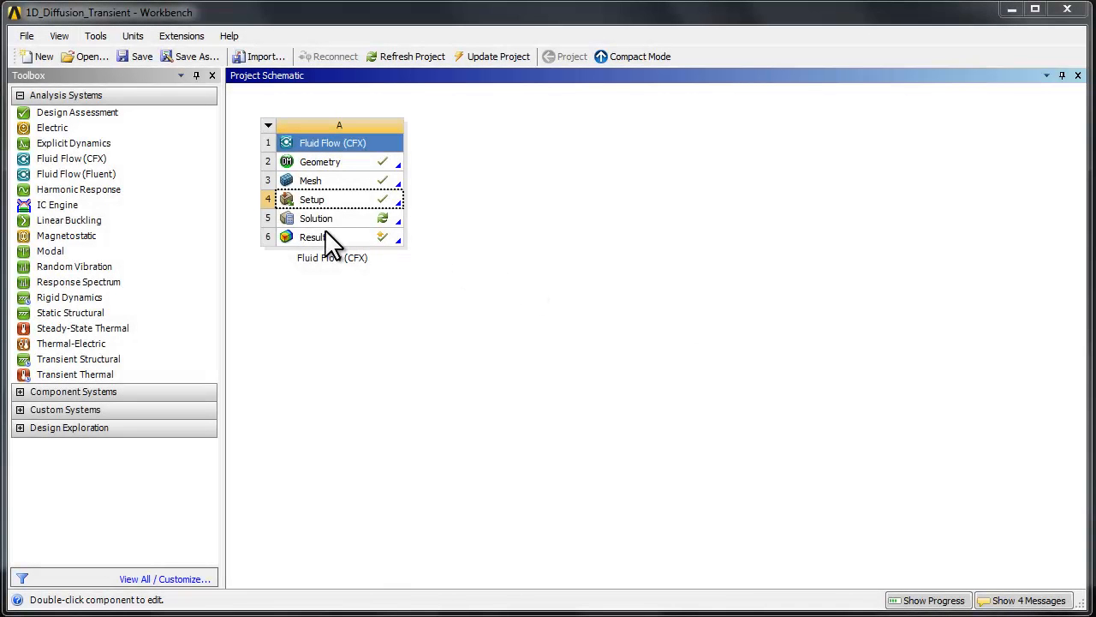
Step: Open the Solution in CFX-Solver Manager, set the run's Initialization Option to Initial Conditions and enable Initial Values Specification
{"action": "double_click", "coordinate": [313, 218]}
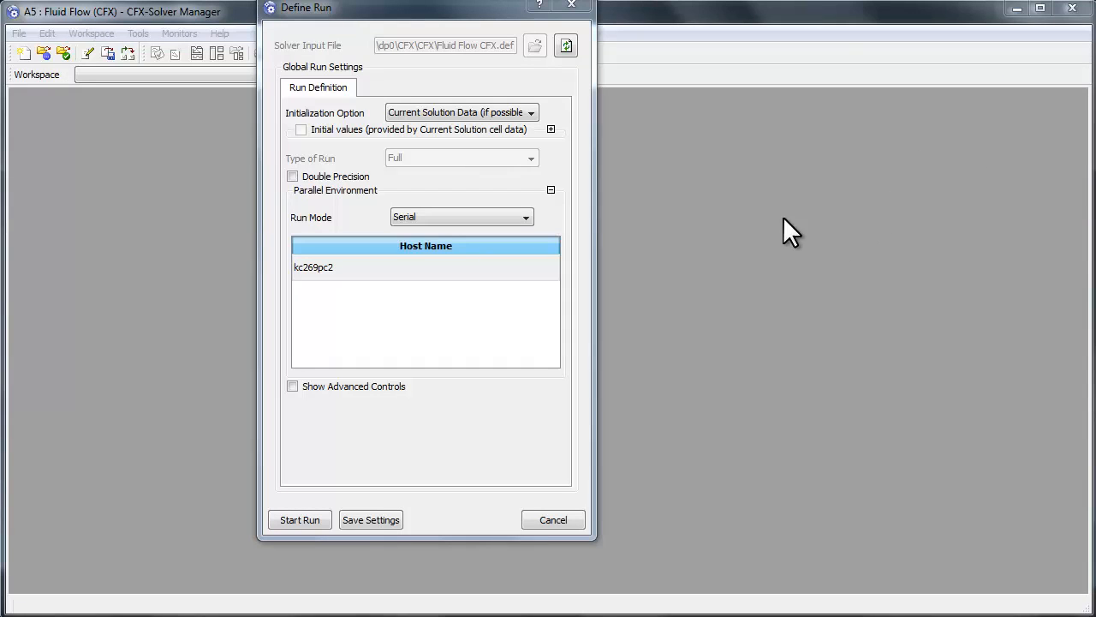
{"action": "left_click", "coordinate": [414, 113]}
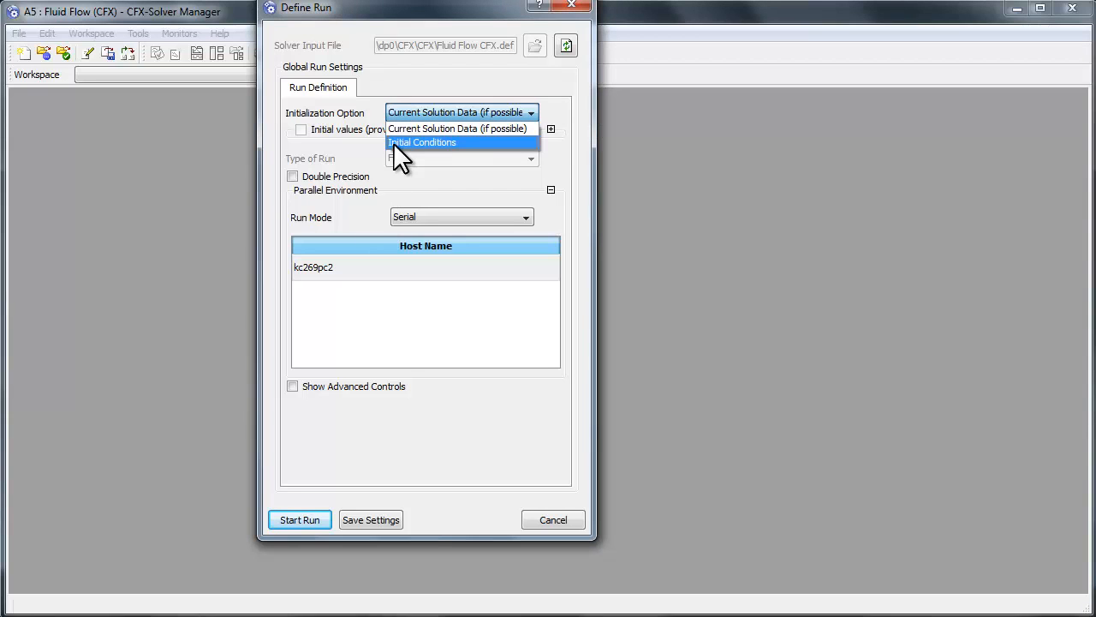
{"action": "left_click", "coordinate": [399, 141]}
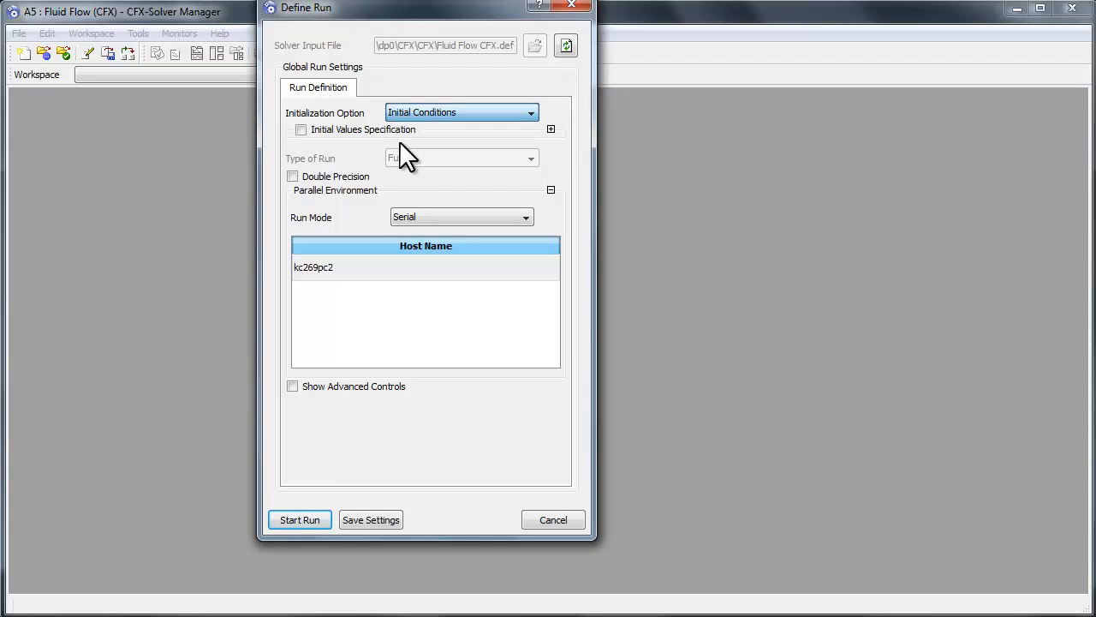
{"action": "left_click", "coordinate": [301, 130]}
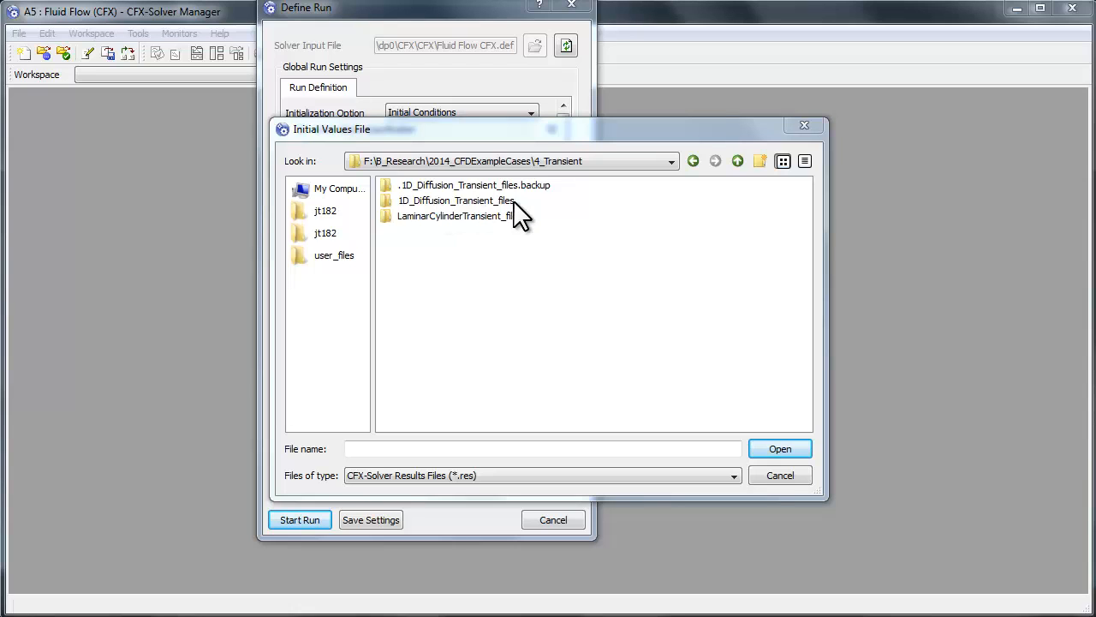
{"action": "double_click", "coordinate": [418, 202]}
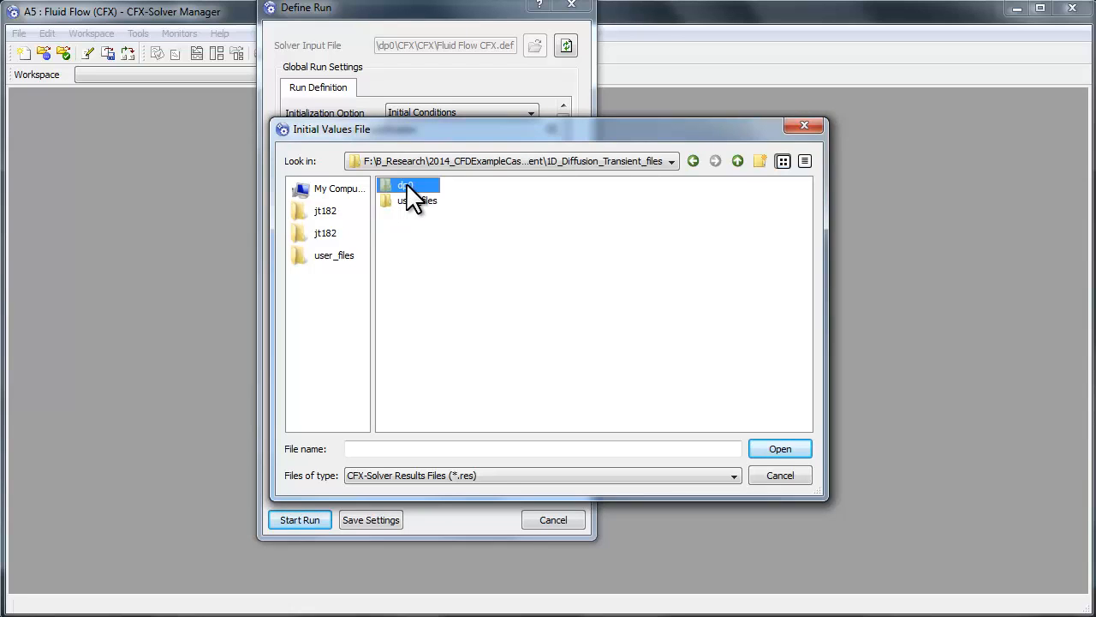
{"action": "double_click", "coordinate": [405, 184]}
{"action": "left_click", "coordinate": [733, 161]}
{"action": "left_click", "coordinate": [733, 161]}
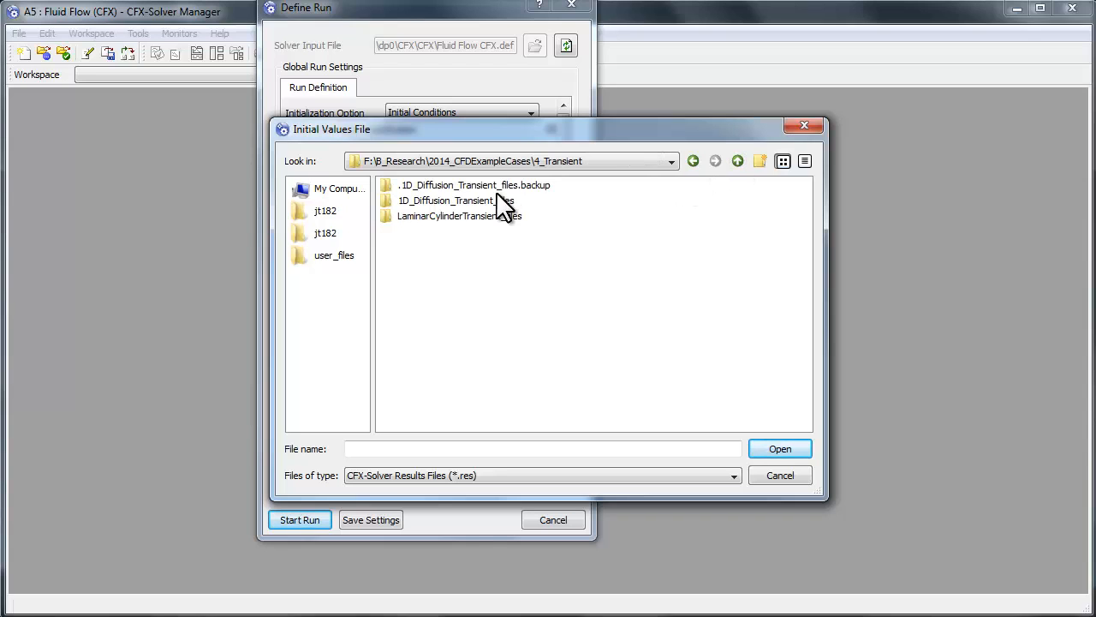
Step: Load Fluid Flow CFX_002.res from 1D_Diffusion_Transient_files\dp0\CFX\CFX as the initial values file
{"action": "double_click", "coordinate": [477, 200]}
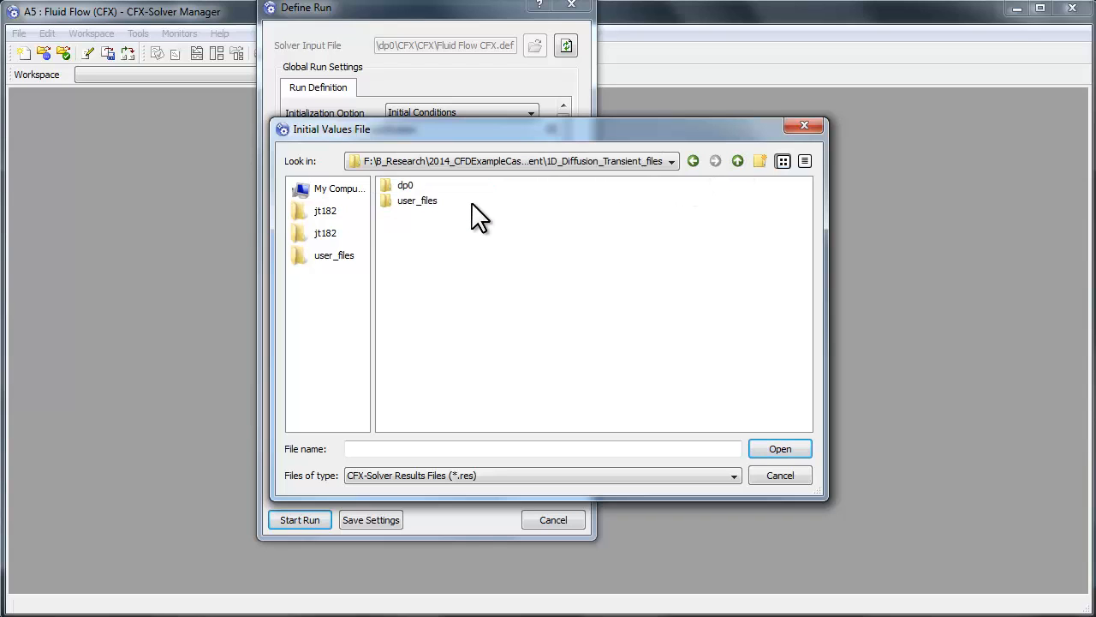
{"action": "double_click", "coordinate": [401, 186]}
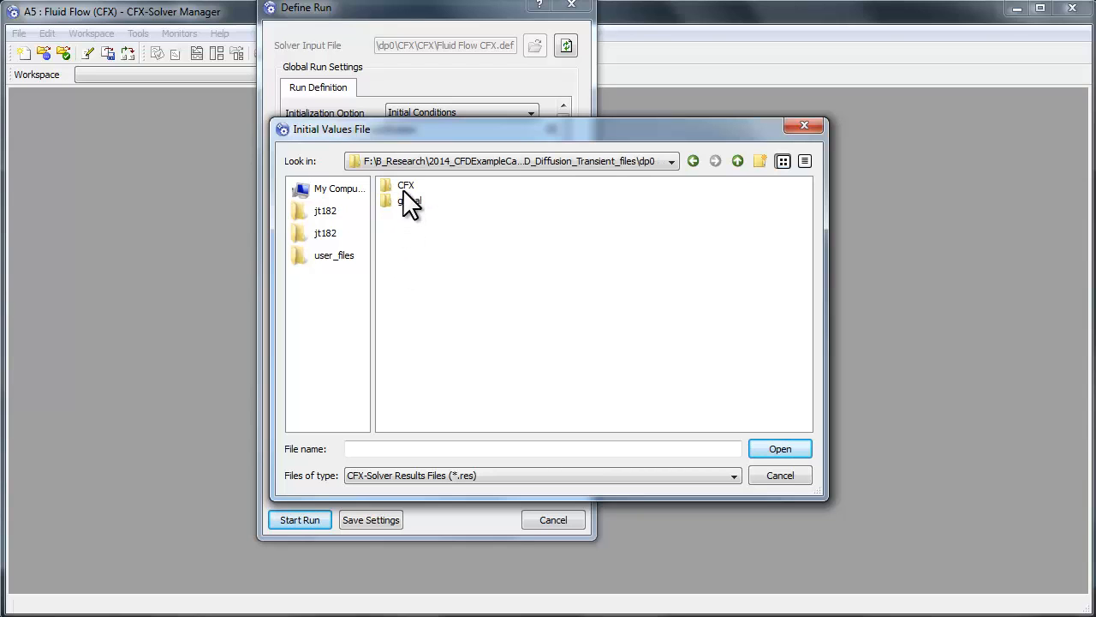
{"action": "double_click", "coordinate": [403, 183]}
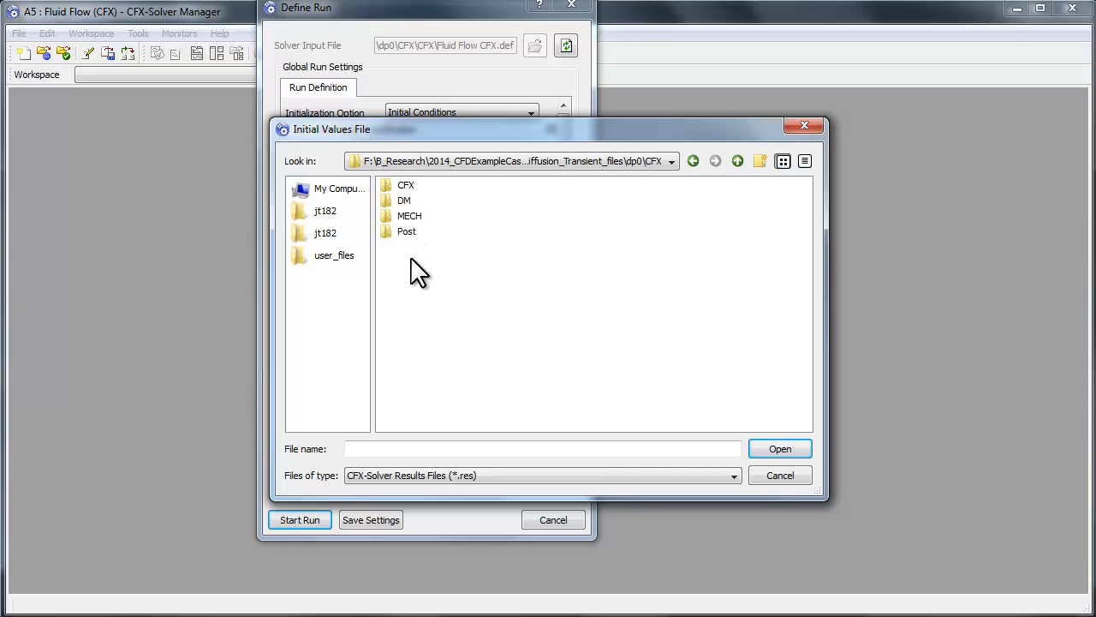
{"action": "left_click", "coordinate": [405, 185]}
{"action": "double_click", "coordinate": [405, 184]}
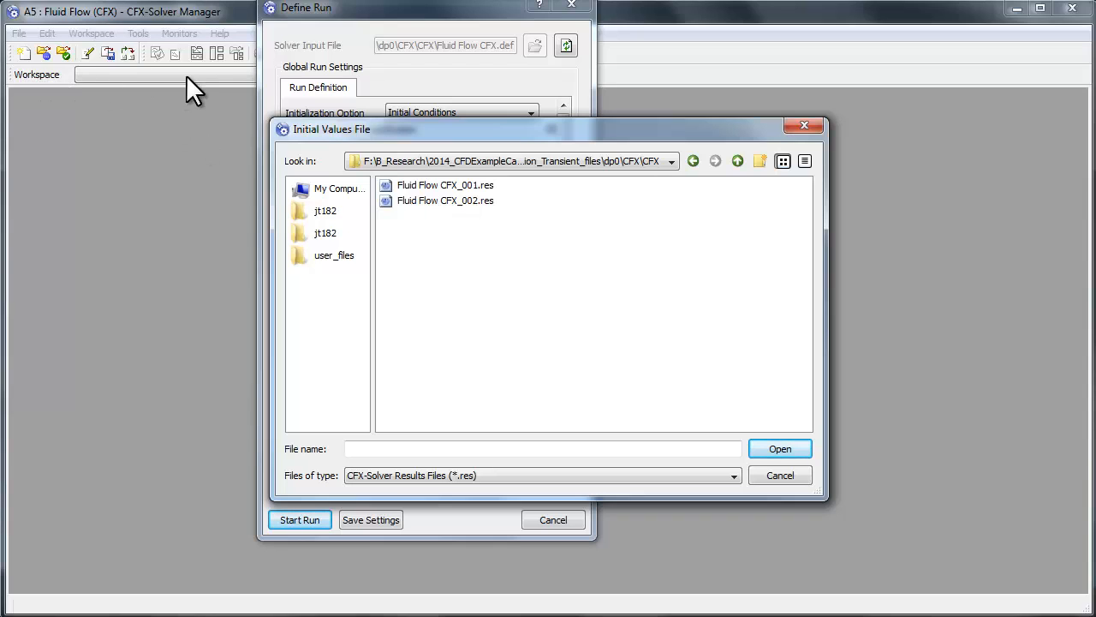
{"action": "left_click", "coordinate": [464, 202]}
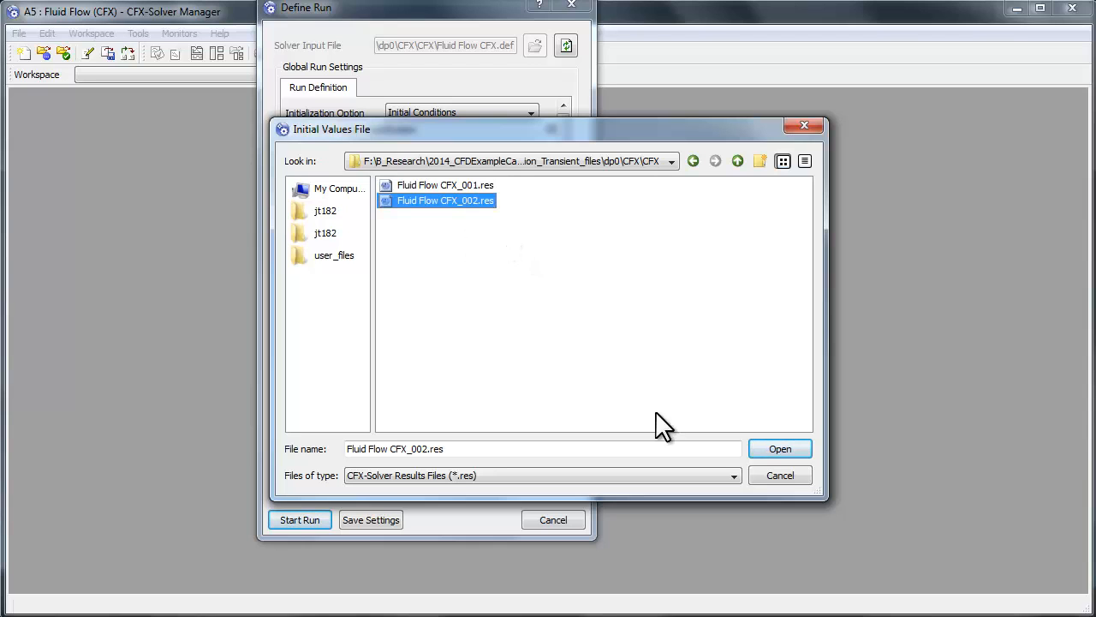
{"action": "left_click", "coordinate": [775, 448]}
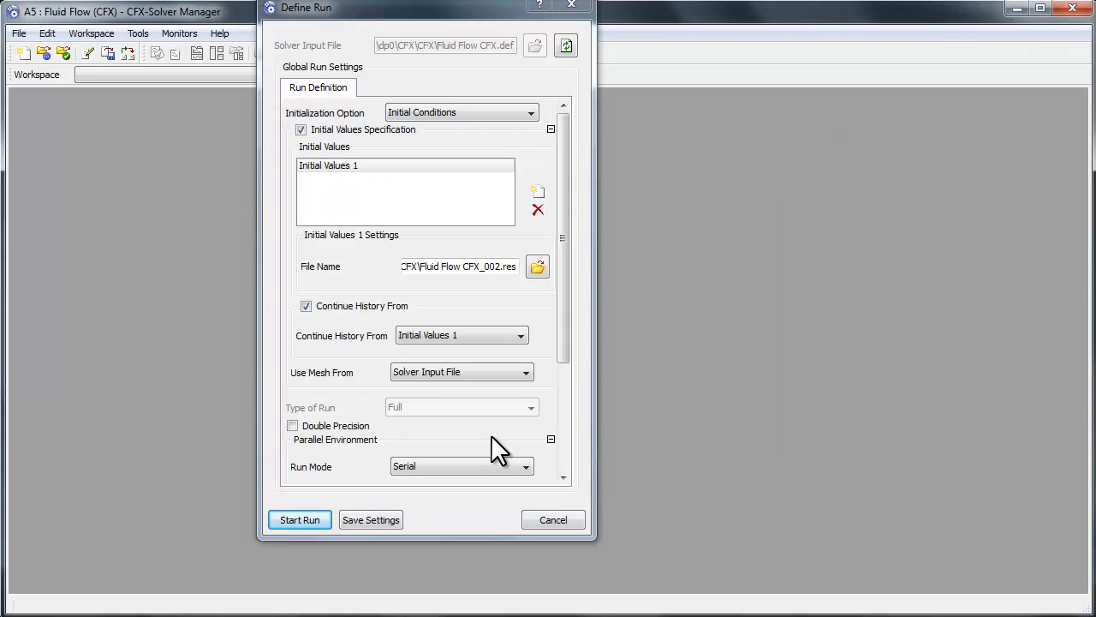
Step: Disable Continue History From for the initial values and start the solver run
{"action": "left_click", "coordinate": [305, 305]}
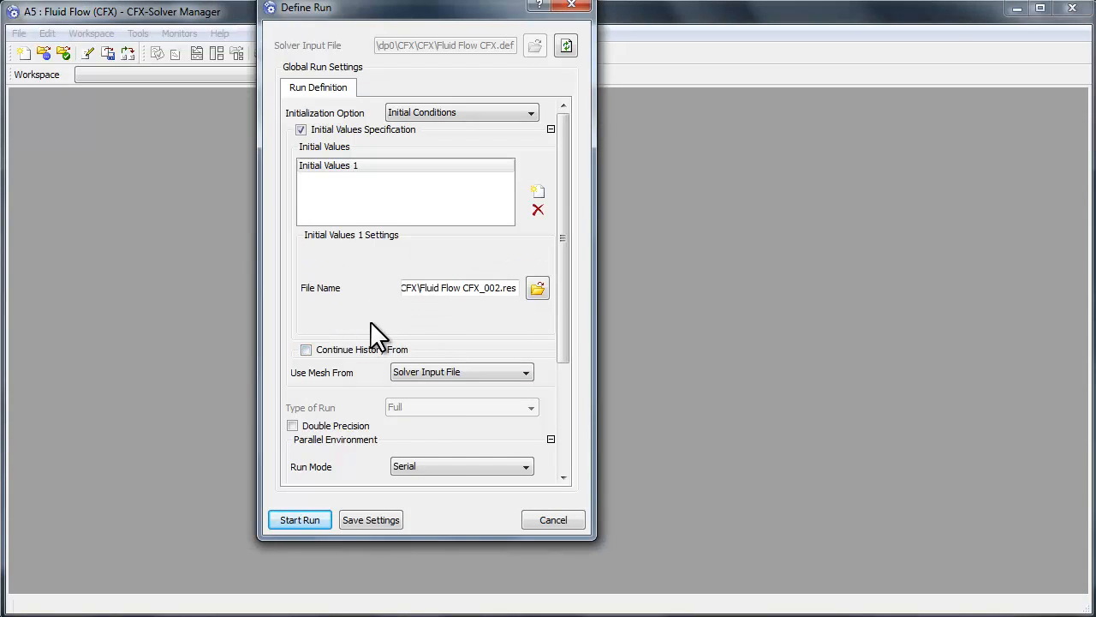
{"action": "left_click", "coordinate": [296, 519]}
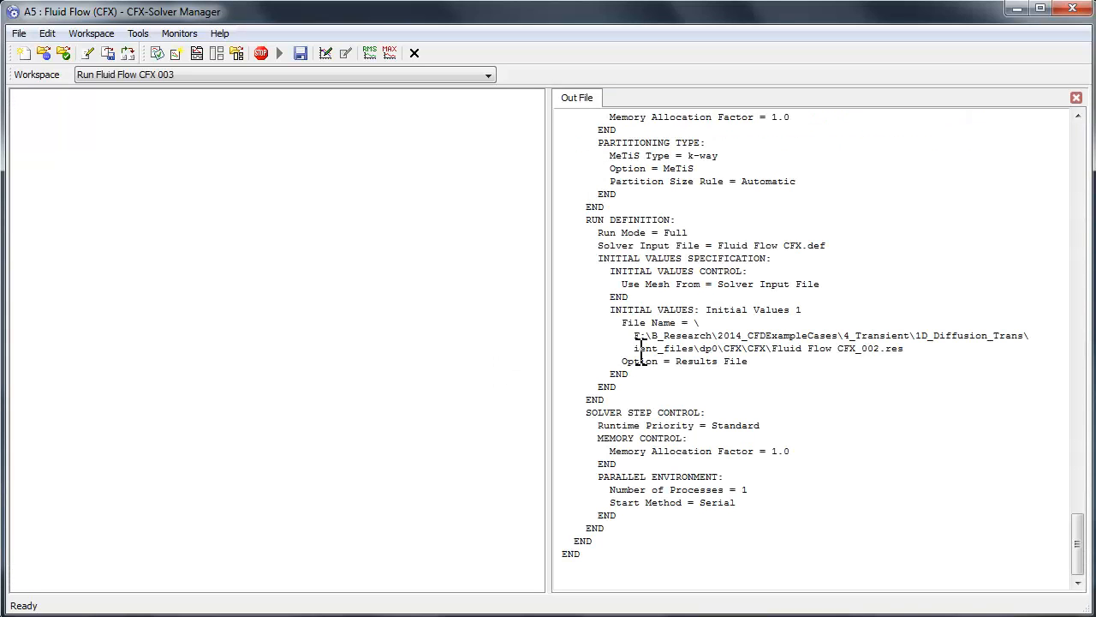
Step: Examine the solver output file, including the command language setup and the coefficient loop iterations of each time step
{"action": "scroll", "coordinate": [709, 289], "scroll_direction": "up", "scroll_amount": 20}
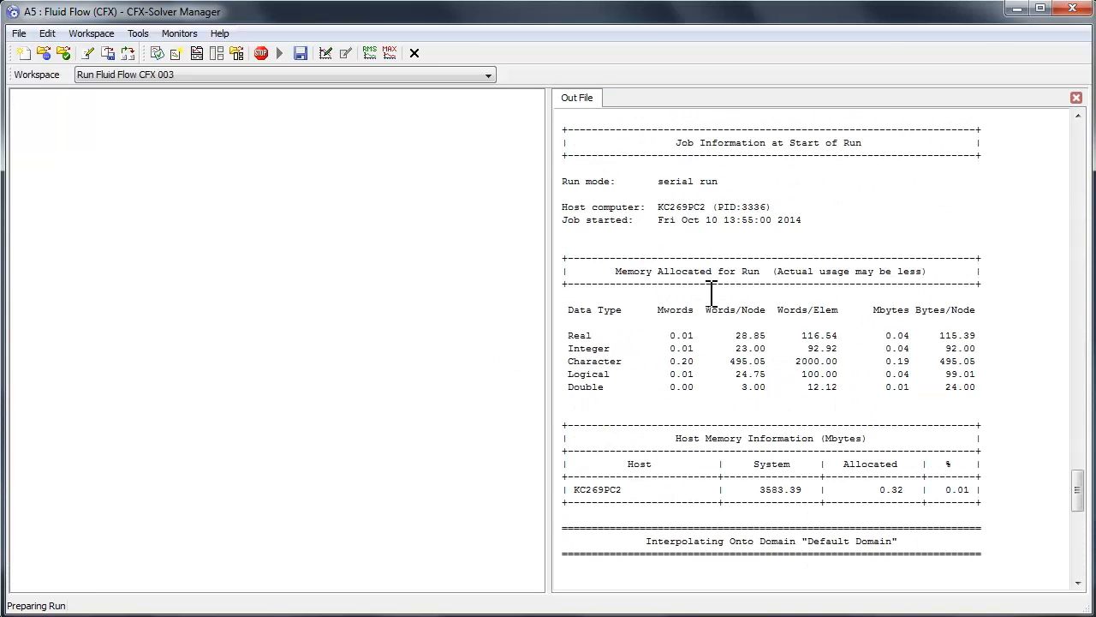
{"action": "left_click_drag", "start_coordinate": [1080, 462], "coordinate": [1080, 128]}
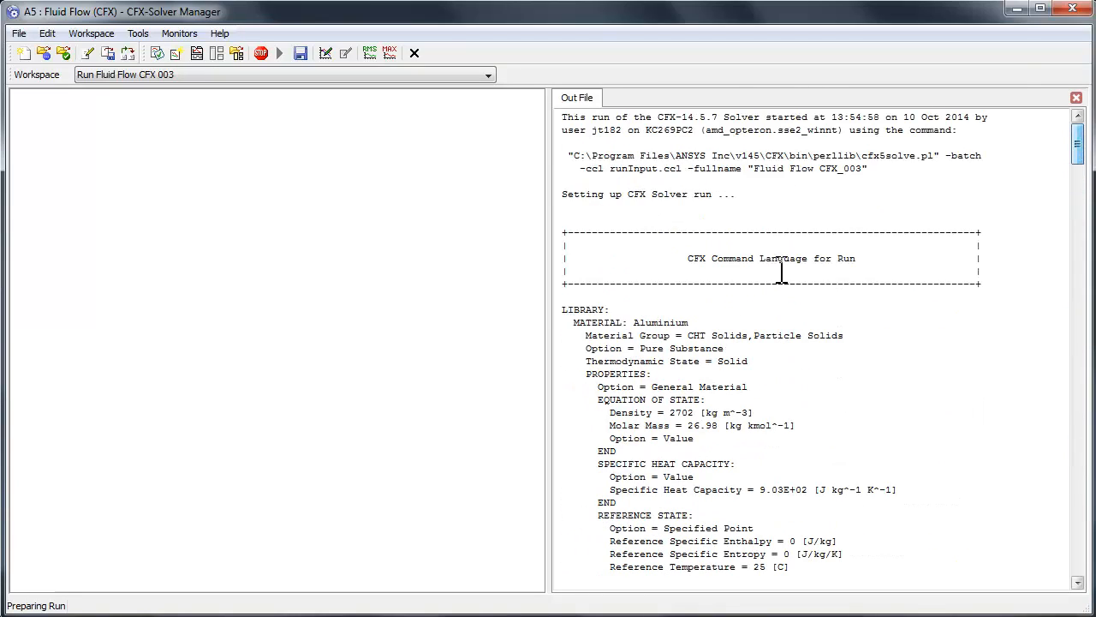
{"action": "scroll", "coordinate": [710, 334], "scroll_direction": "down", "scroll_amount": 9}
{"action": "scroll", "coordinate": [680, 227], "scroll_direction": "down", "scroll_amount": 20}
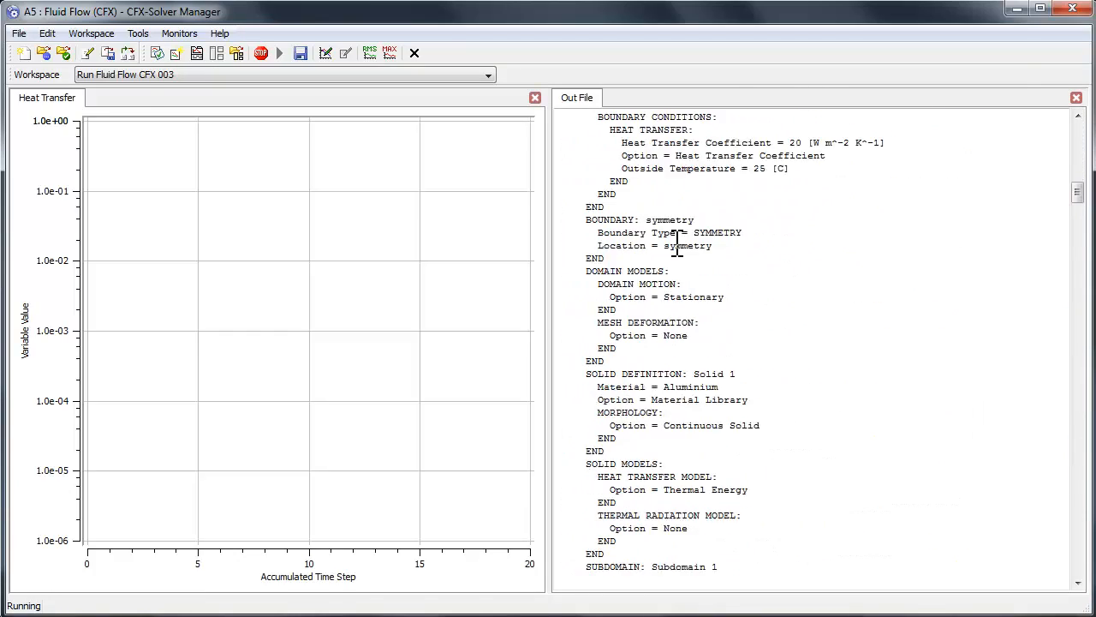
{"action": "scroll", "coordinate": [676, 249], "scroll_direction": "down", "scroll_amount": 20}
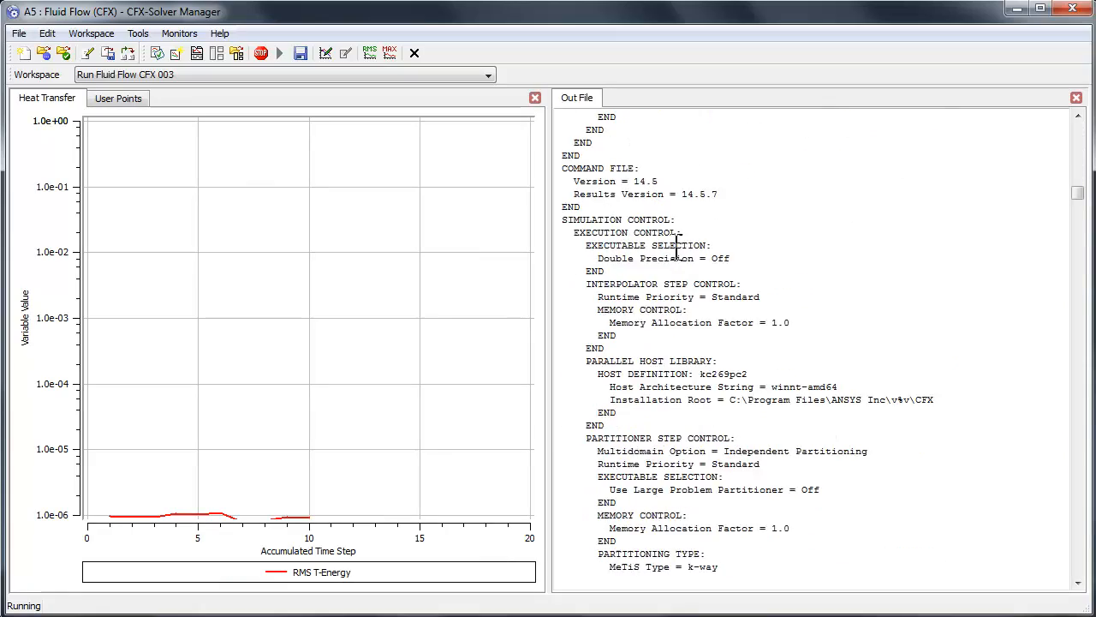
{"action": "left_click_drag", "start_coordinate": [1080, 179], "coordinate": [1088, 526]}
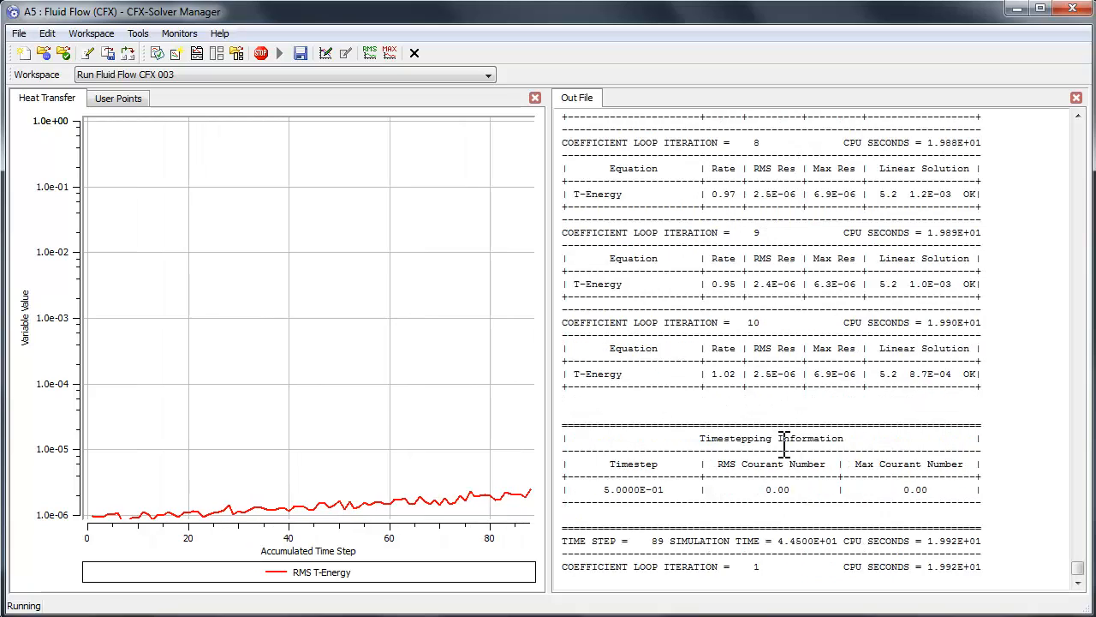
{"action": "scroll", "coordinate": [785, 445], "scroll_direction": "up", "scroll_amount": 4}
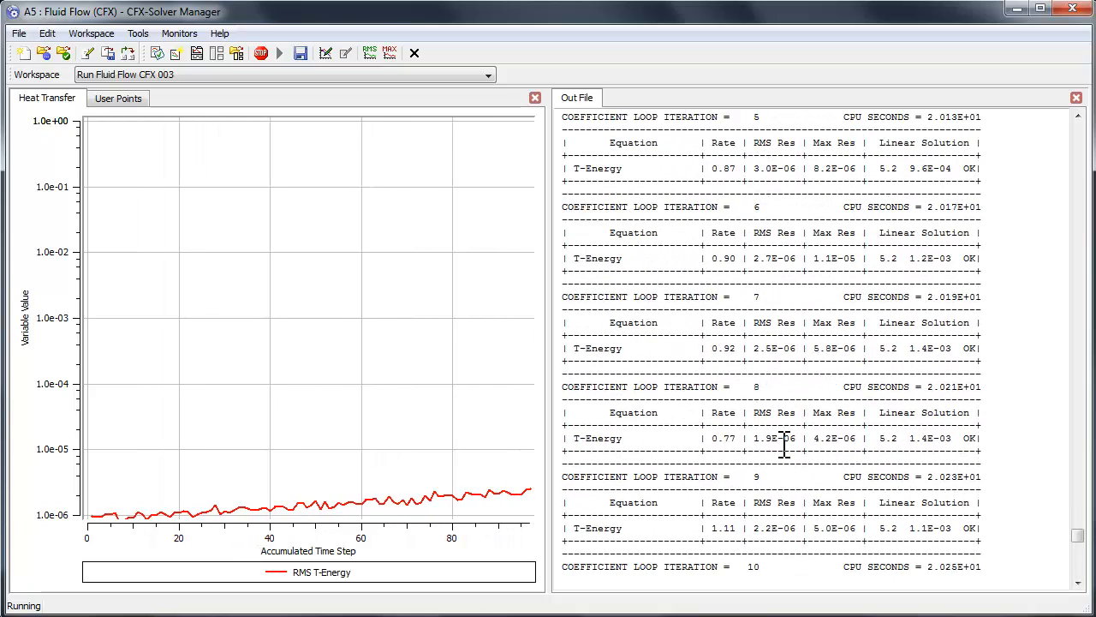
{"action": "scroll", "coordinate": [784, 446], "scroll_direction": "down", "scroll_amount": 1}
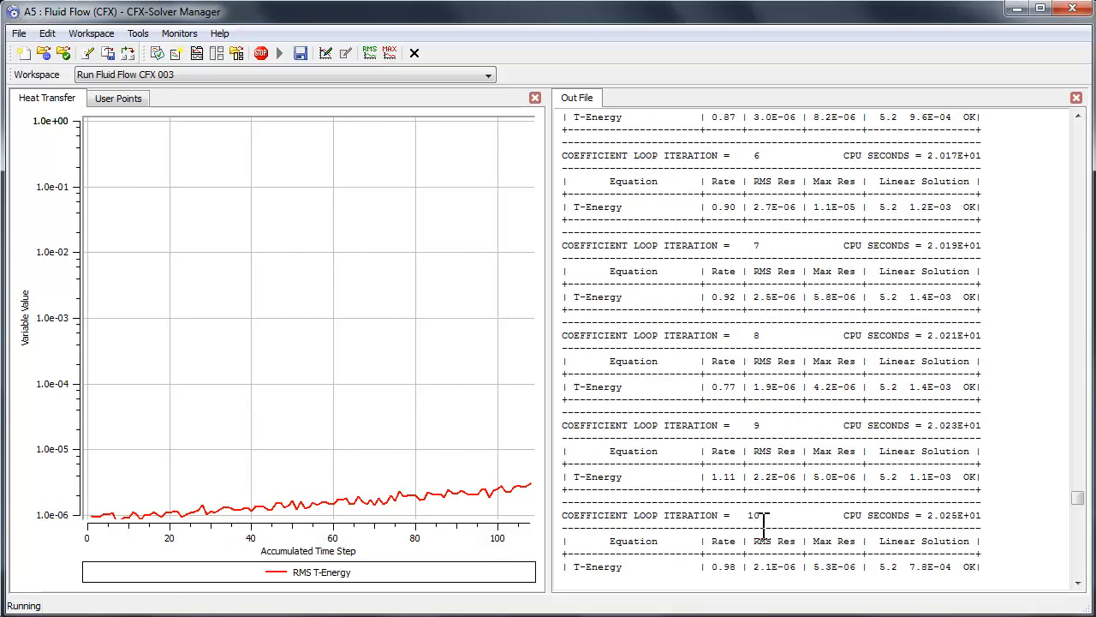
{"action": "scroll", "coordinate": [763, 519], "scroll_direction": "down", "scroll_amount": 7}
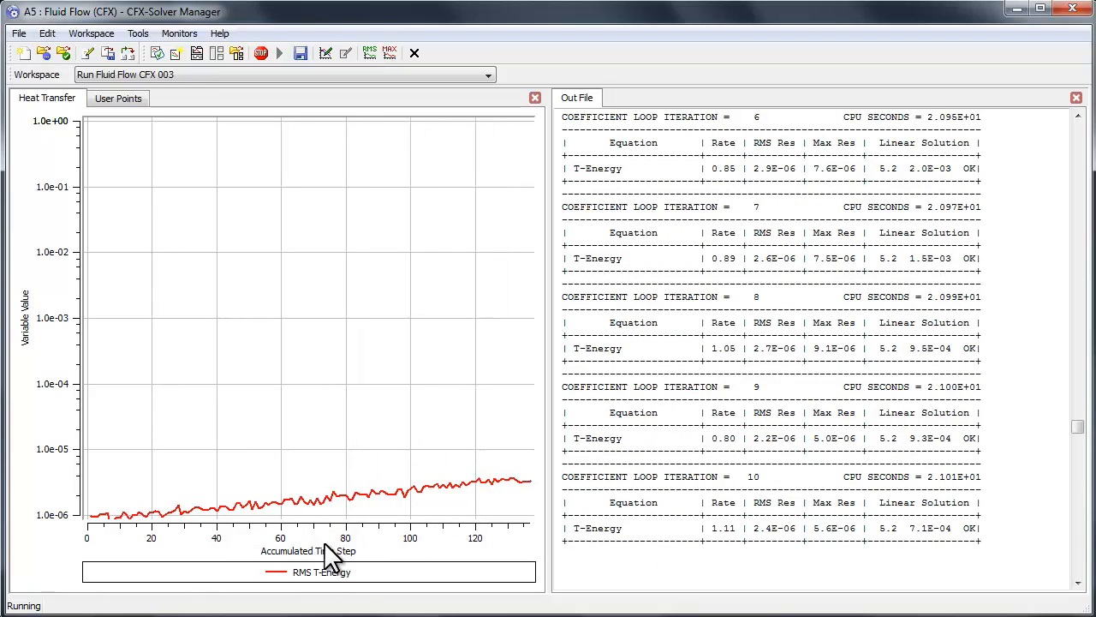
Step: Show the User Points monitor for Tmax and plot its data by Simulation Time
{"action": "left_click", "coordinate": [118, 99]}
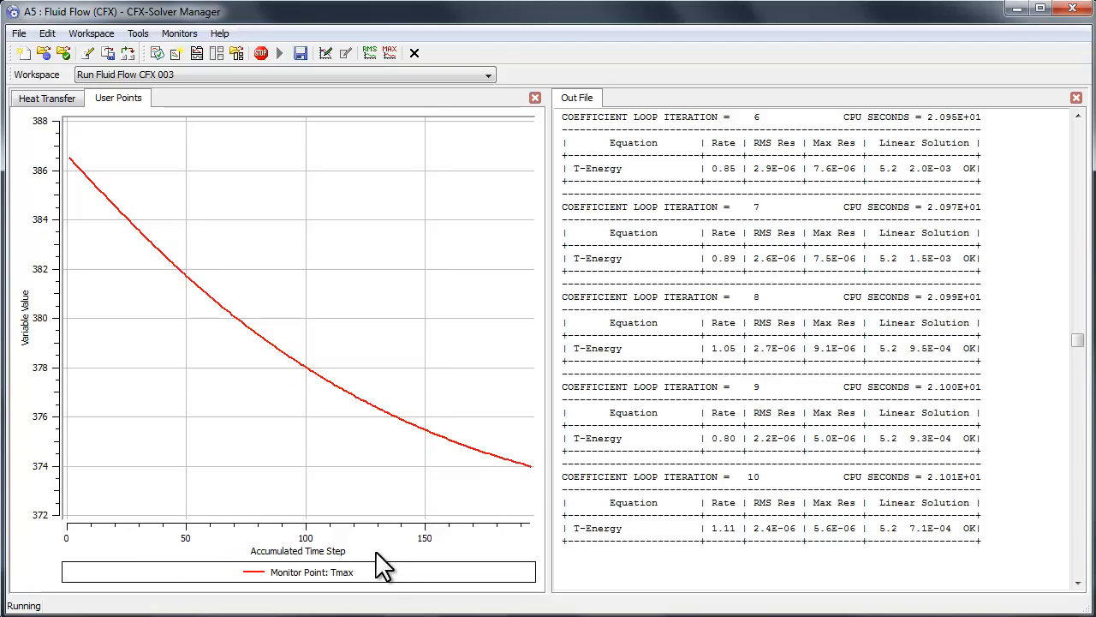
{"action": "right_click", "coordinate": [300, 539]}
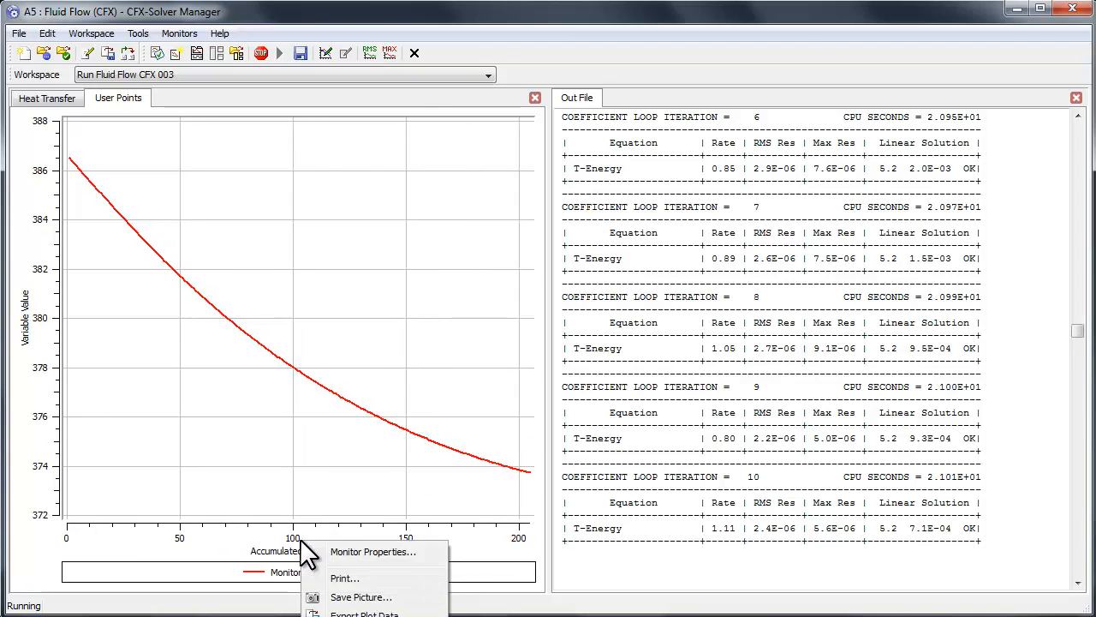
{"action": "left_click", "coordinate": [351, 552]}
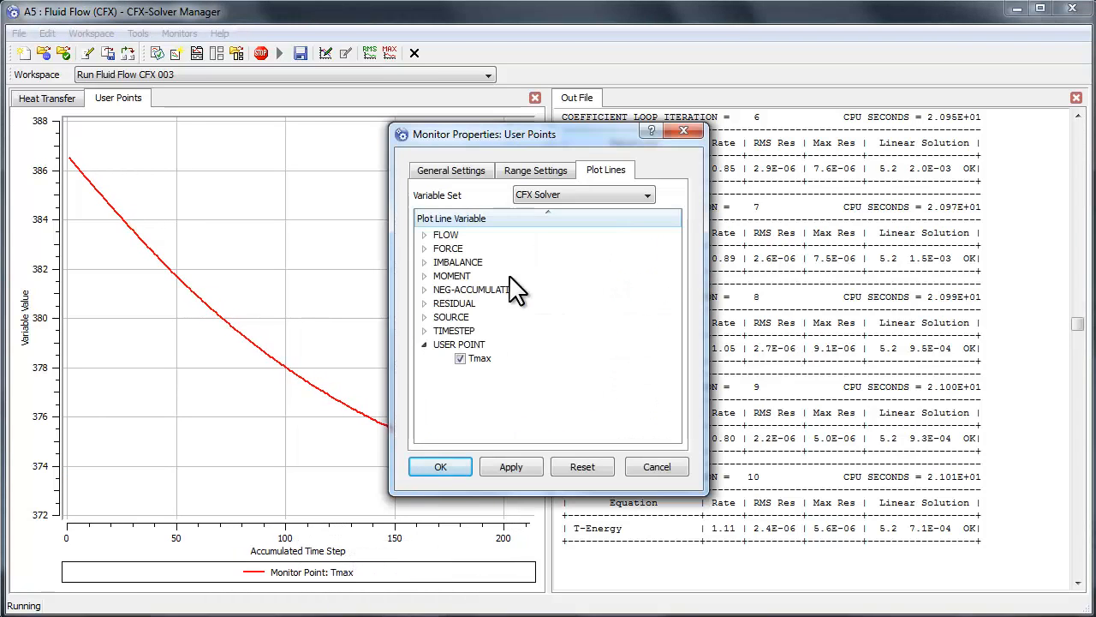
{"action": "left_click", "coordinate": [532, 170]}
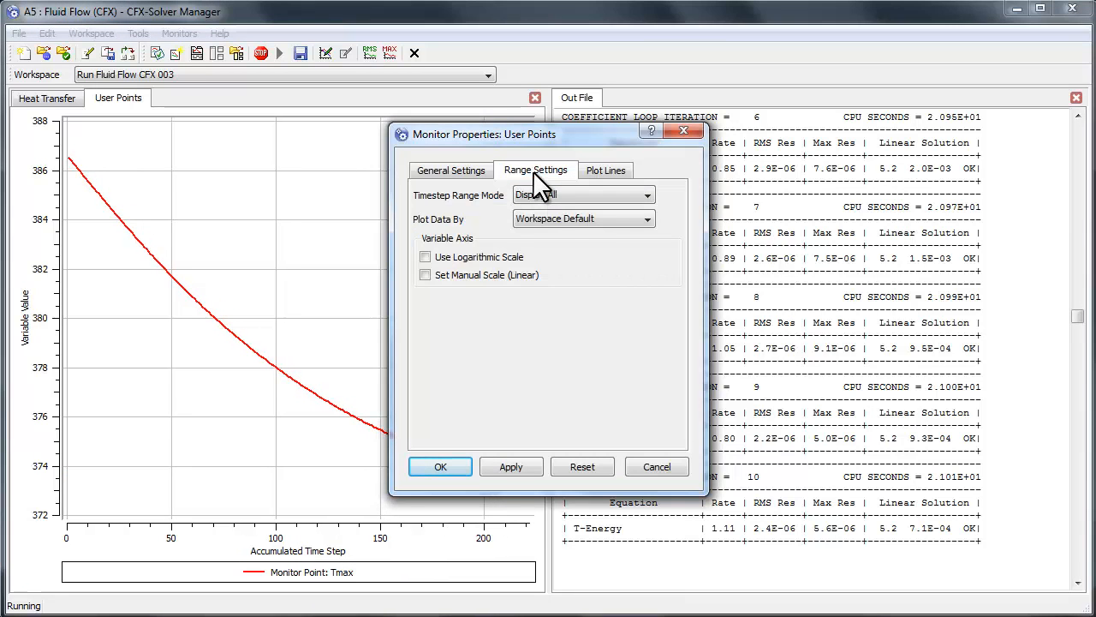
{"action": "left_click", "coordinate": [552, 221]}
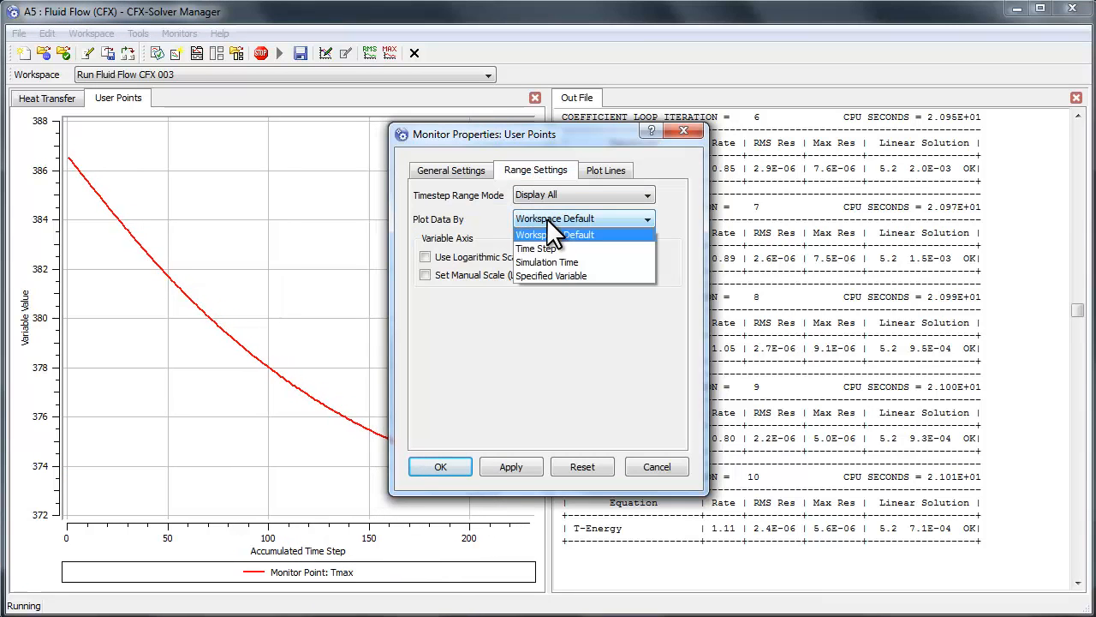
{"action": "left_click", "coordinate": [552, 260]}
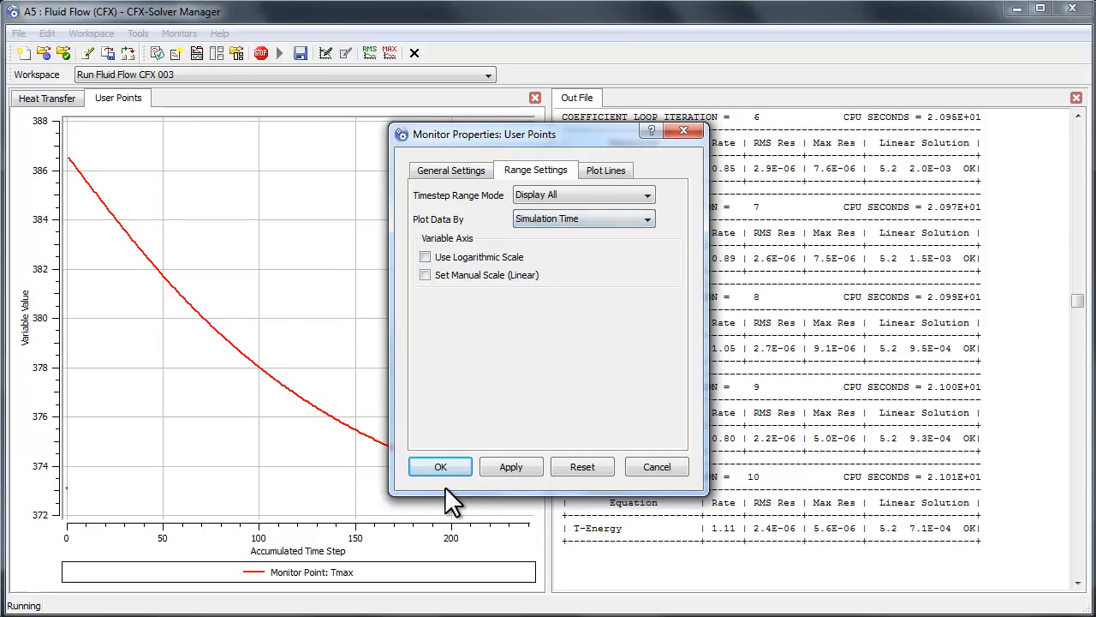
{"action": "left_click", "coordinate": [440, 466]}
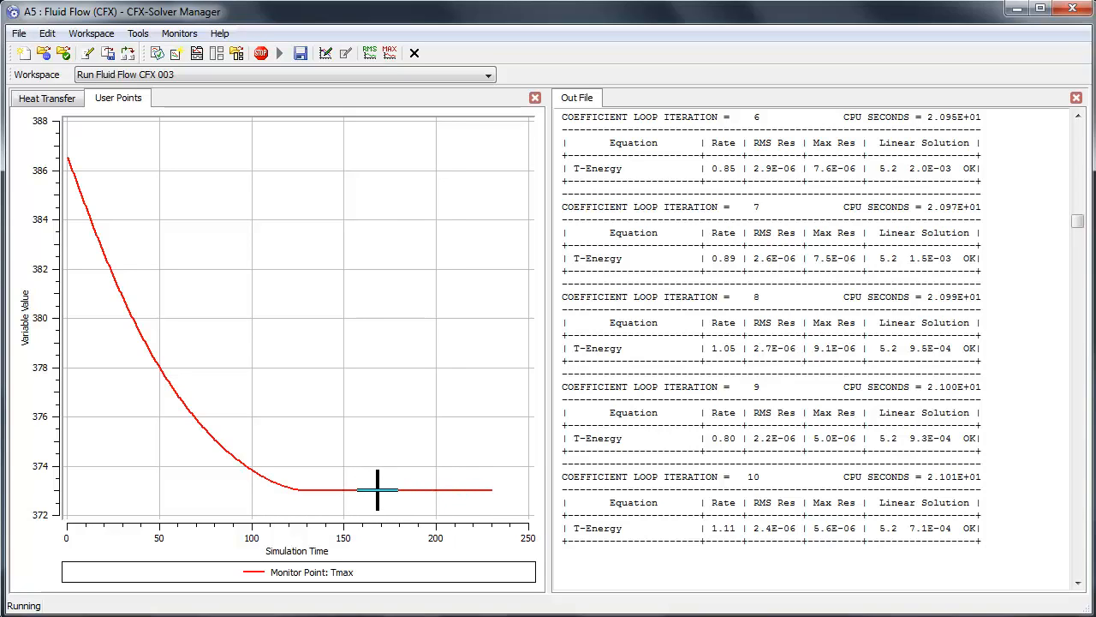
Step: Stop the current solver run and dismiss the run completion notice
{"action": "left_click", "coordinate": [260, 52]}
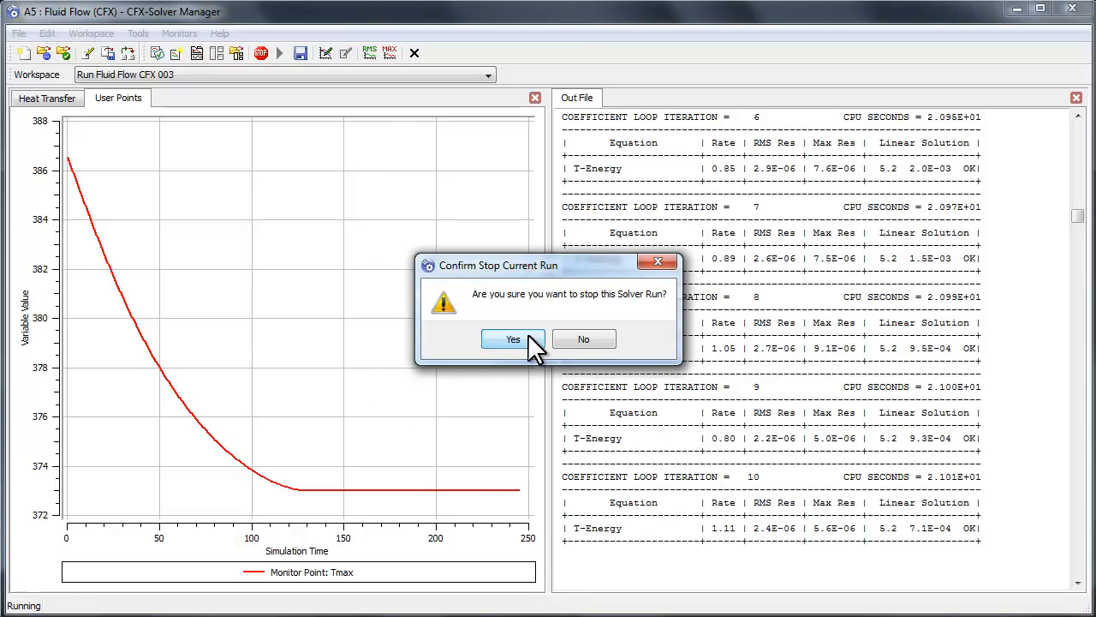
{"action": "left_click", "coordinate": [514, 339]}
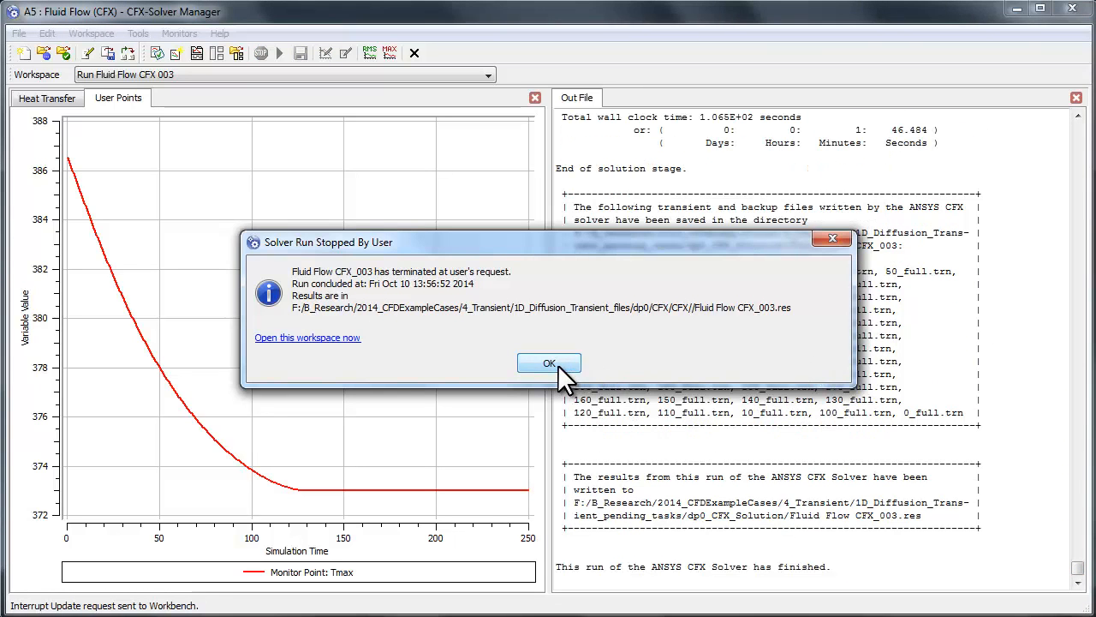
{"action": "left_click", "coordinate": [549, 363]}
Step: Review the end of the output file, checking the T-Energy domain imbalance, residual summaries and job information
{"action": "scroll", "coordinate": [899, 401], "scroll_direction": "up", "scroll_amount": 12}
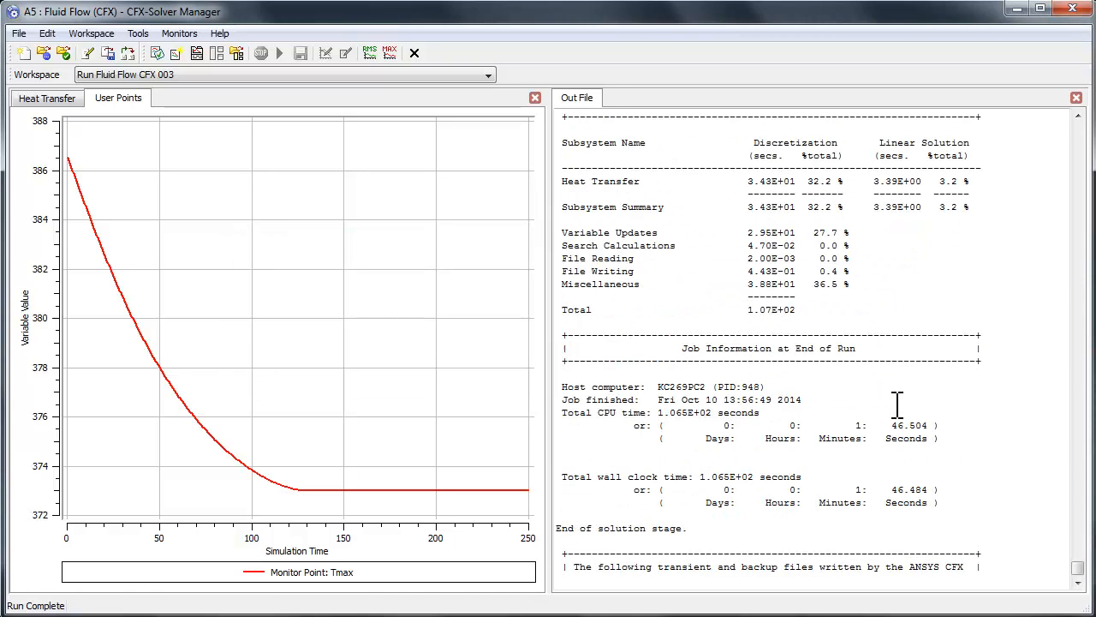
{"action": "scroll", "coordinate": [901, 404], "scroll_direction": "up", "scroll_amount": 20}
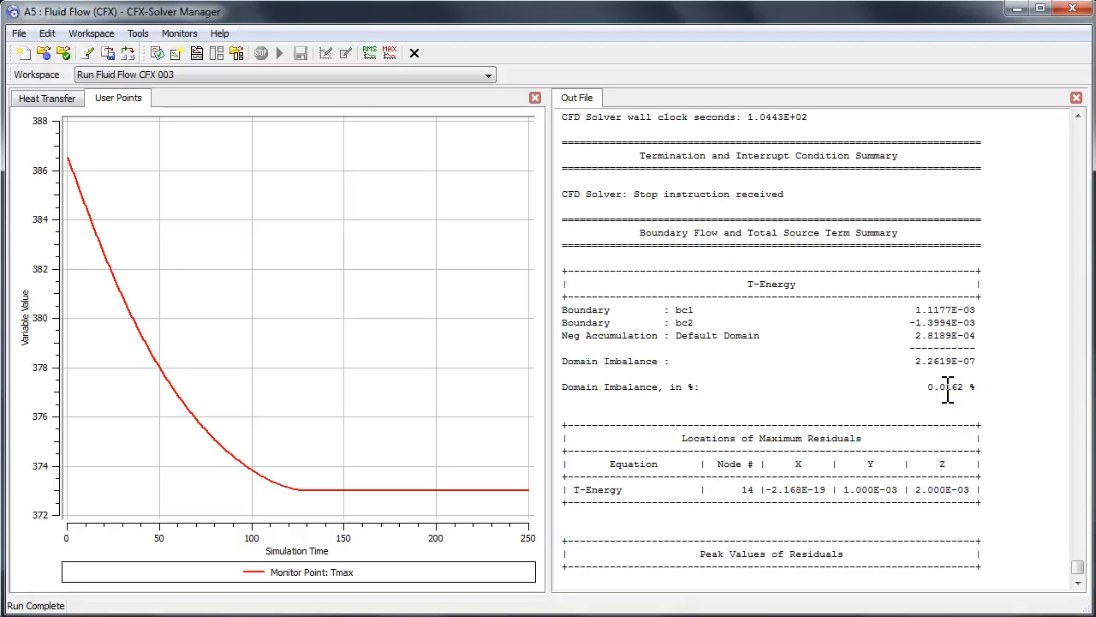
{"action": "scroll", "coordinate": [948, 393], "scroll_direction": "down", "scroll_amount": 4}
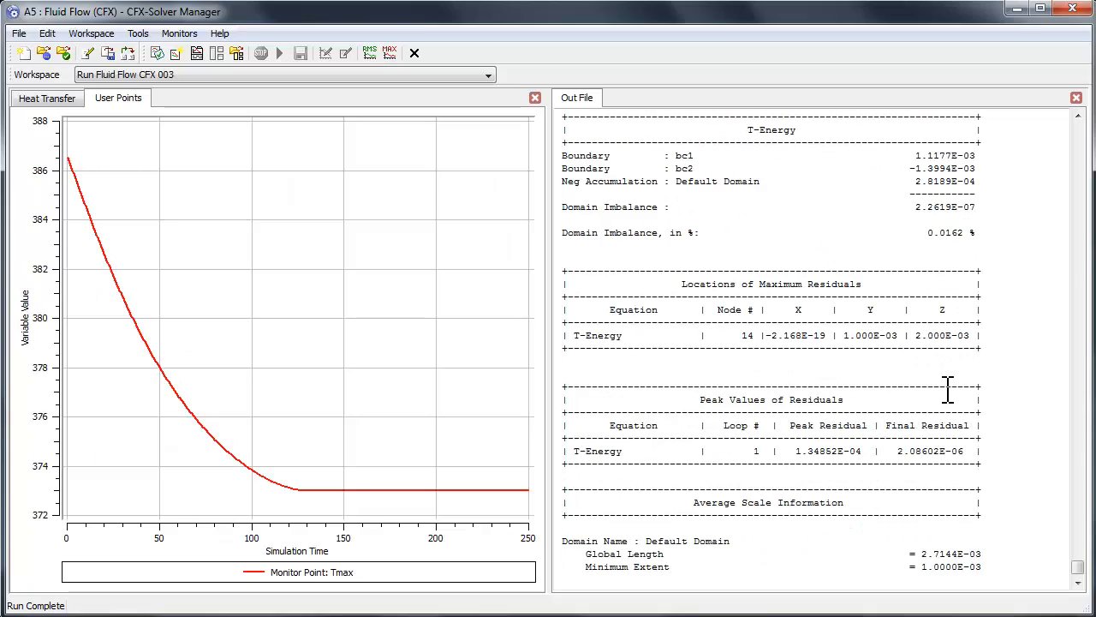
{"action": "scroll", "coordinate": [948, 389], "scroll_direction": "down", "scroll_amount": 20}
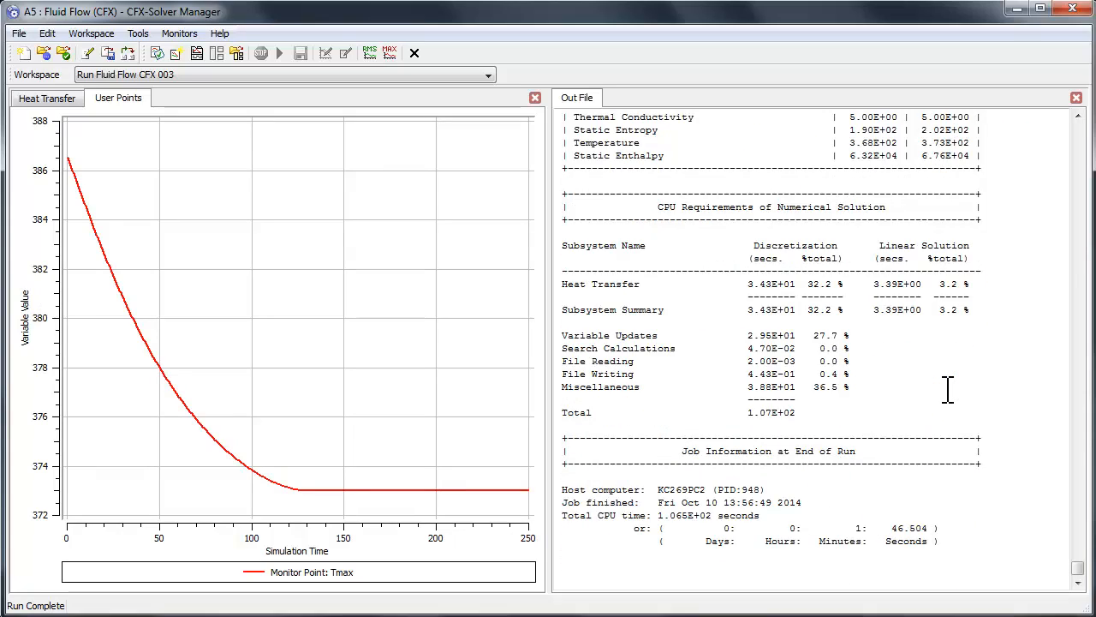
Step: Check the saved transient files and results file listed at the end of the output file, and close the CFX-Solver Manager
{"action": "scroll", "coordinate": [948, 390], "scroll_direction": "down", "scroll_amount": 3}
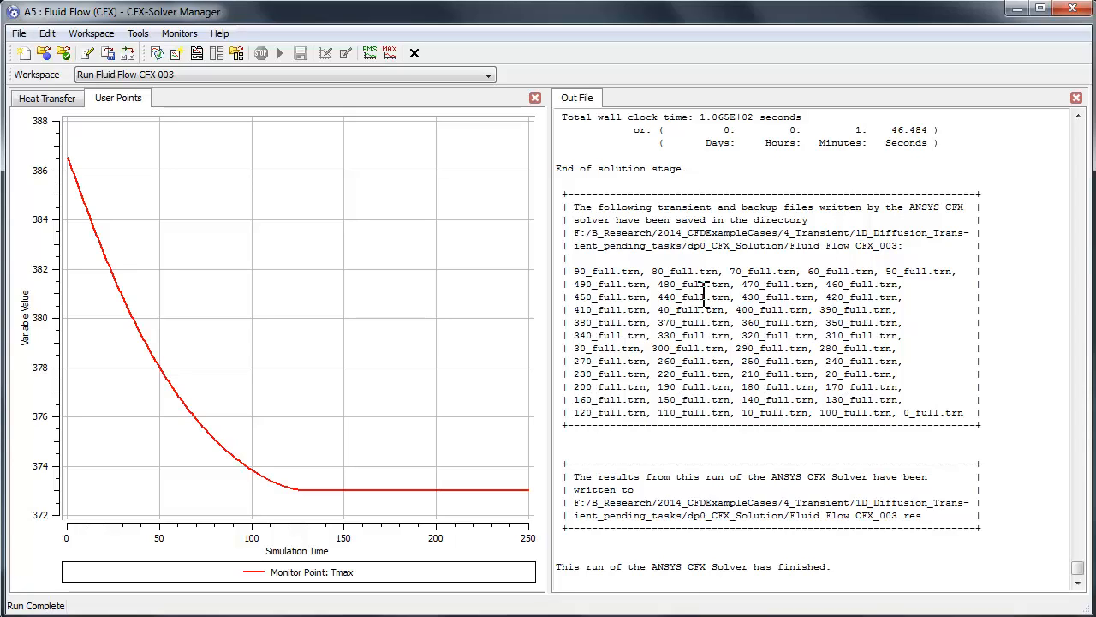
{"action": "left_click", "coordinate": [1067, 12]}
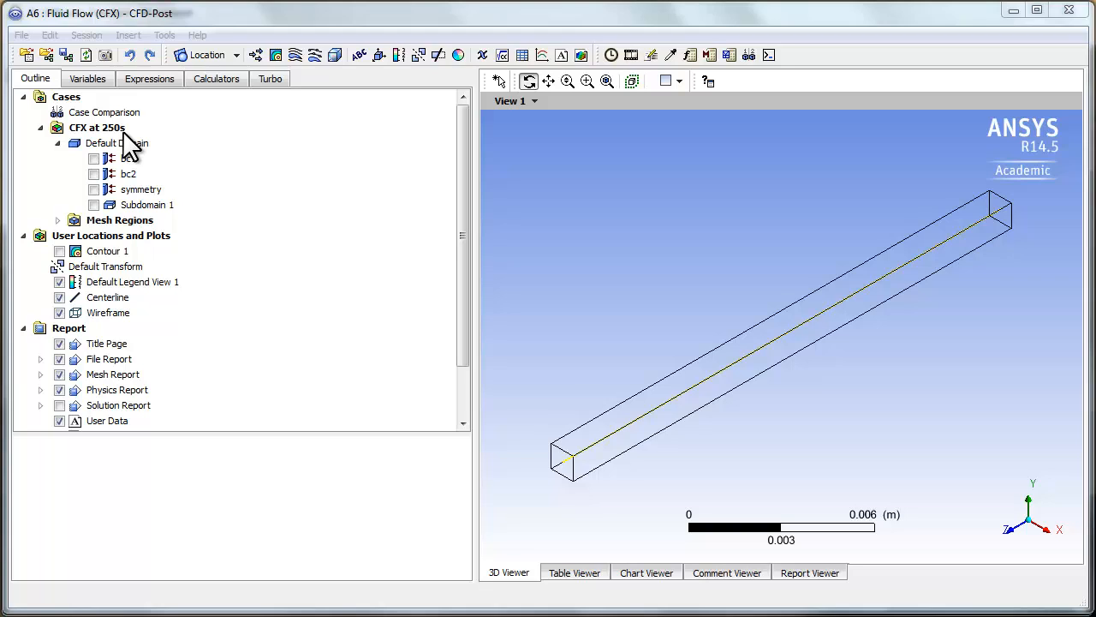
Step: In CFD-Post, review the report's User Data section, covering the mesh figure, the temperature contour and the plane wall temperature chart
{"action": "left_click", "coordinate": [829, 573]}
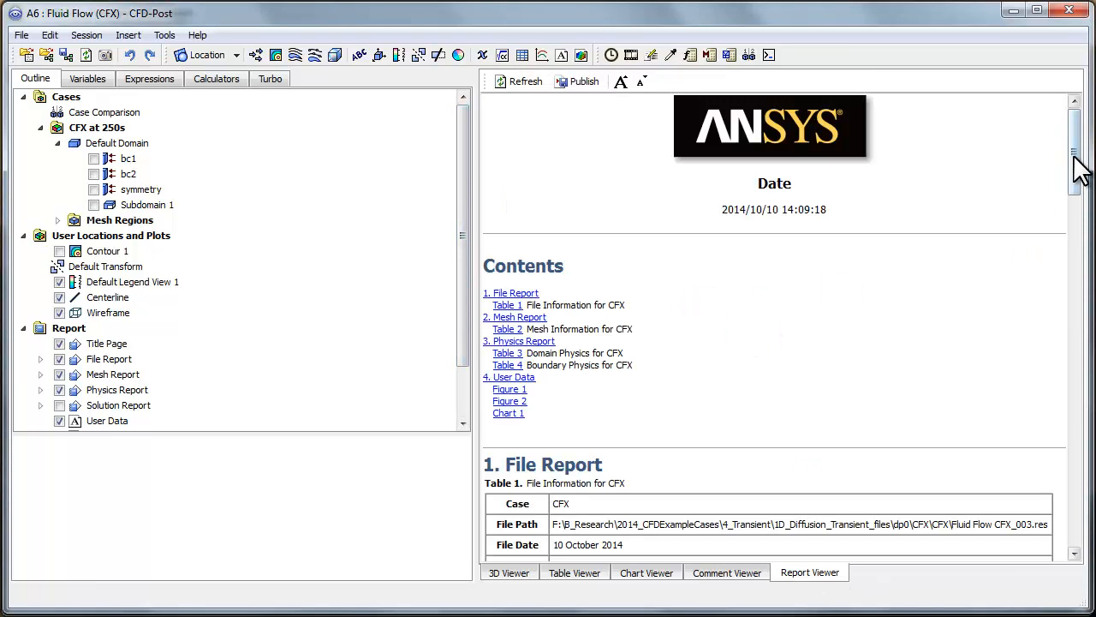
{"action": "left_click_drag", "start_coordinate": [1074, 157], "coordinate": [1078, 384]}
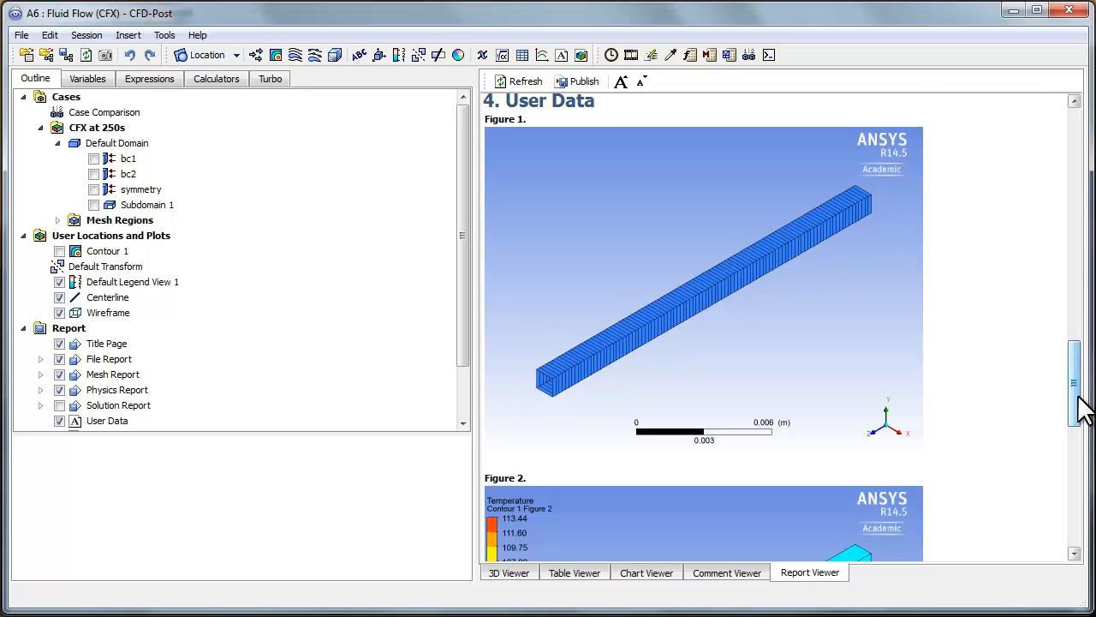
{"action": "left_click_drag", "start_coordinate": [1079, 411], "coordinate": [1086, 462]}
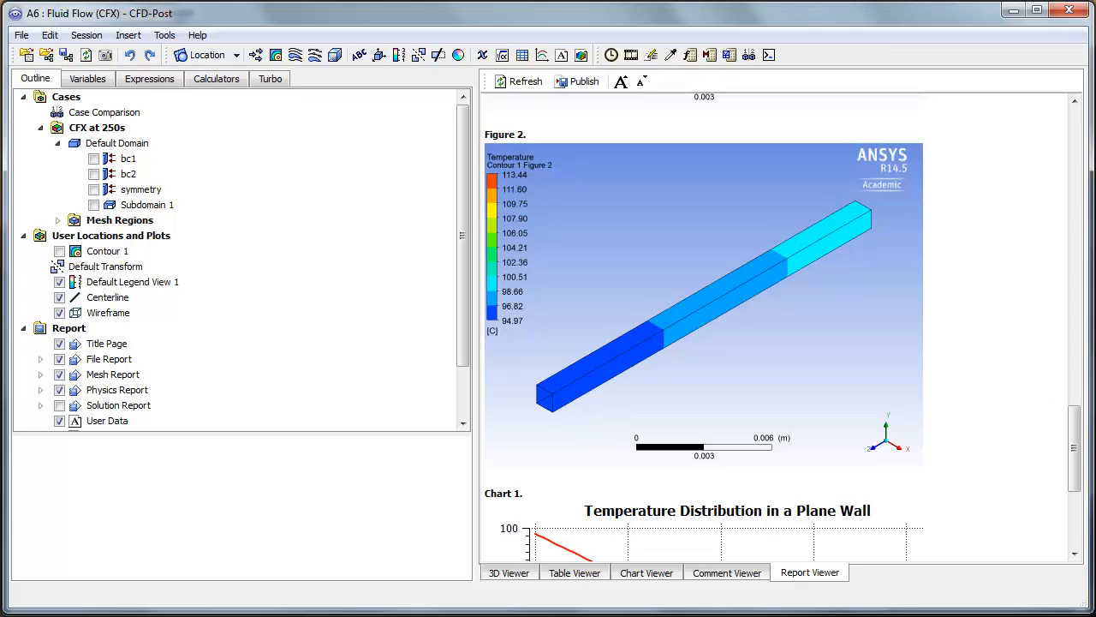
{"action": "left_click_drag", "start_coordinate": [1076, 433], "coordinate": [1077, 500]}
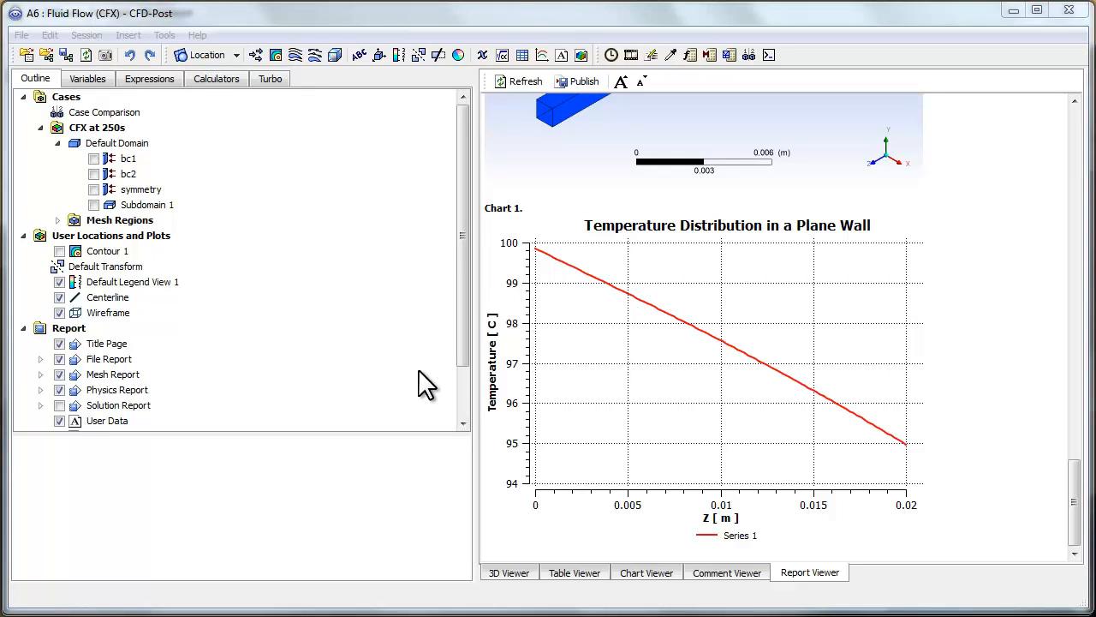
Step: Open Chart 1 and use the Timestep Selector to load the temperature distribution at 0 s
{"action": "left_click_drag", "start_coordinate": [466, 288], "coordinate": [466, 368]}
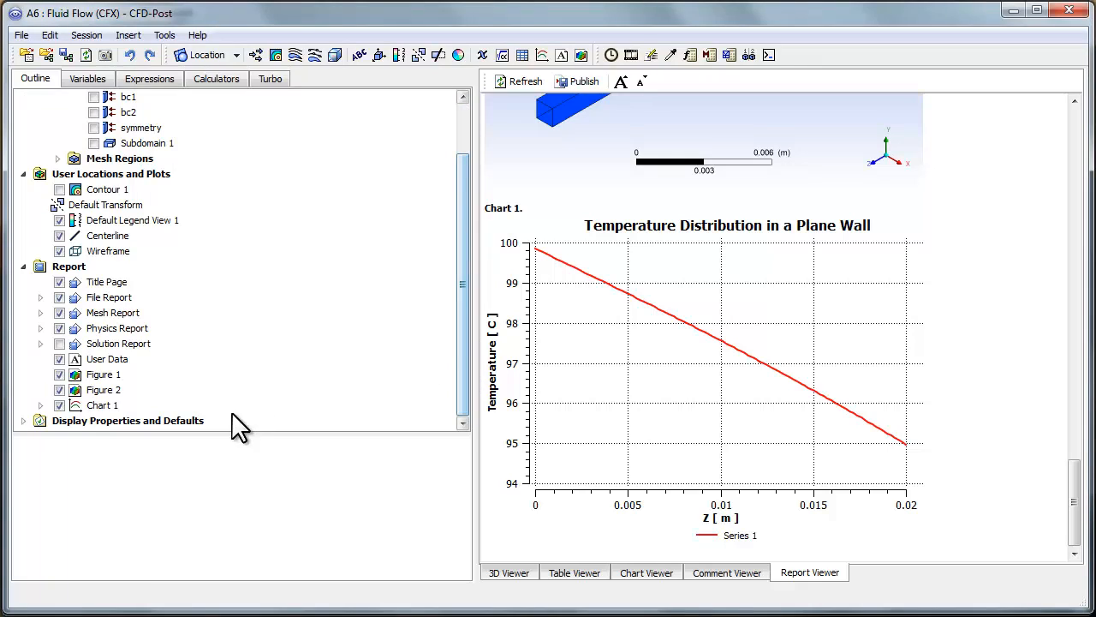
{"action": "double_click", "coordinate": [97, 403]}
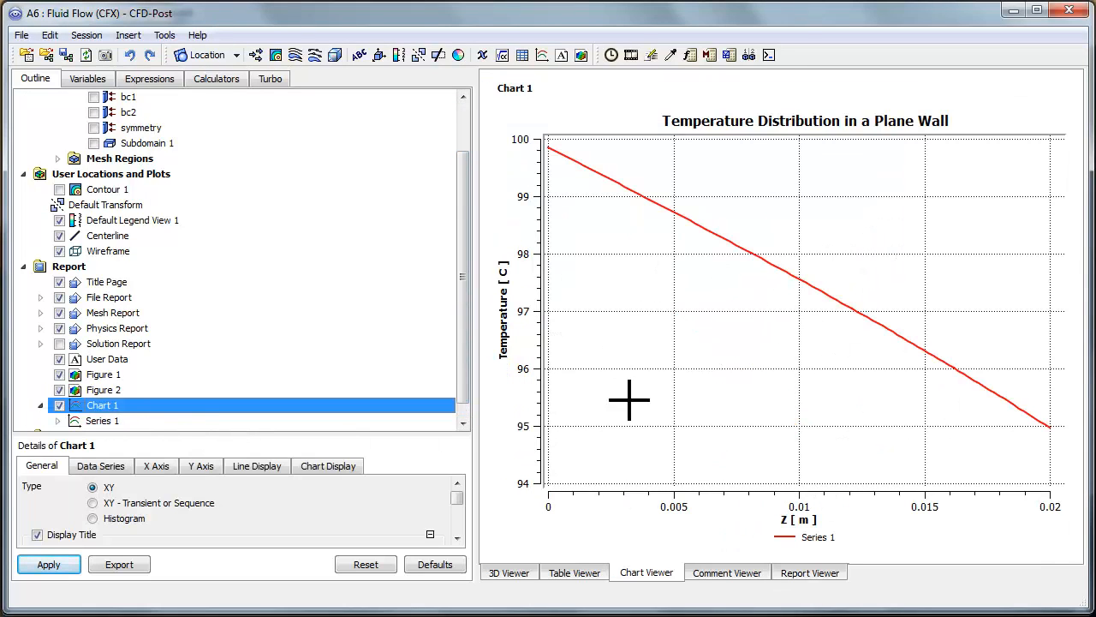
{"action": "left_click", "coordinate": [610, 54]}
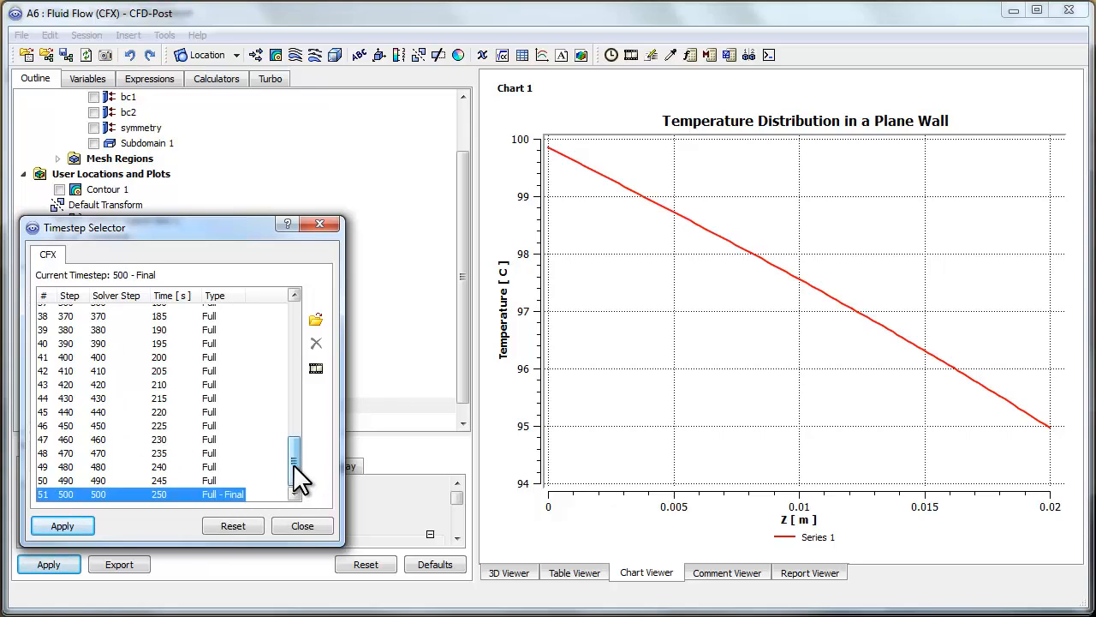
{"action": "left_click_drag", "start_coordinate": [294, 460], "coordinate": [294, 326]}
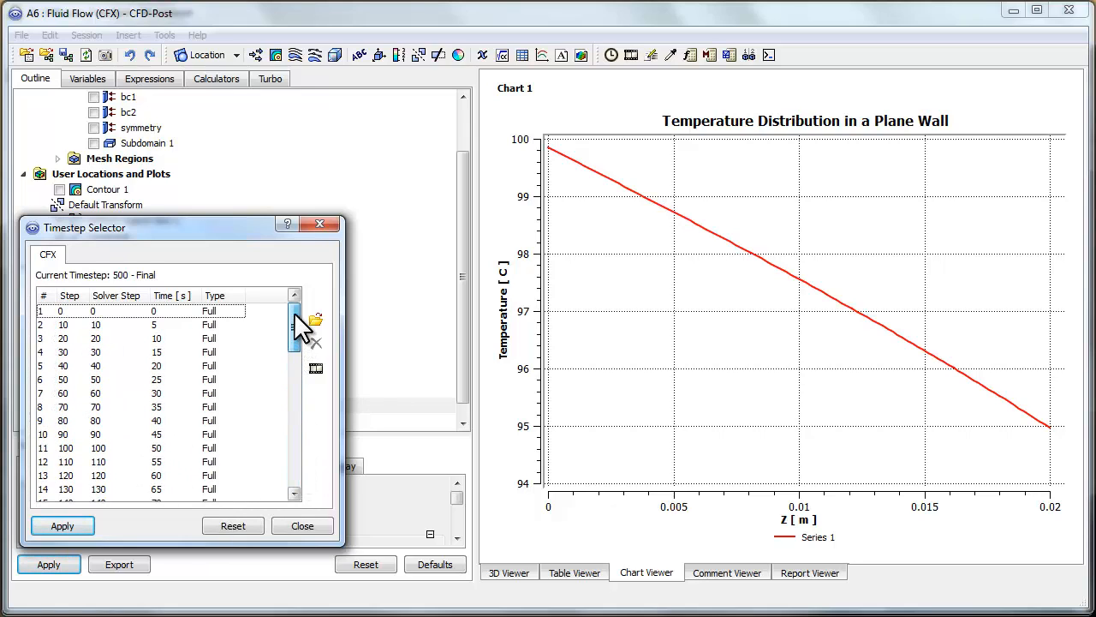
{"action": "double_click", "coordinate": [166, 314]}
{"action": "left_click", "coordinate": [74, 315]}
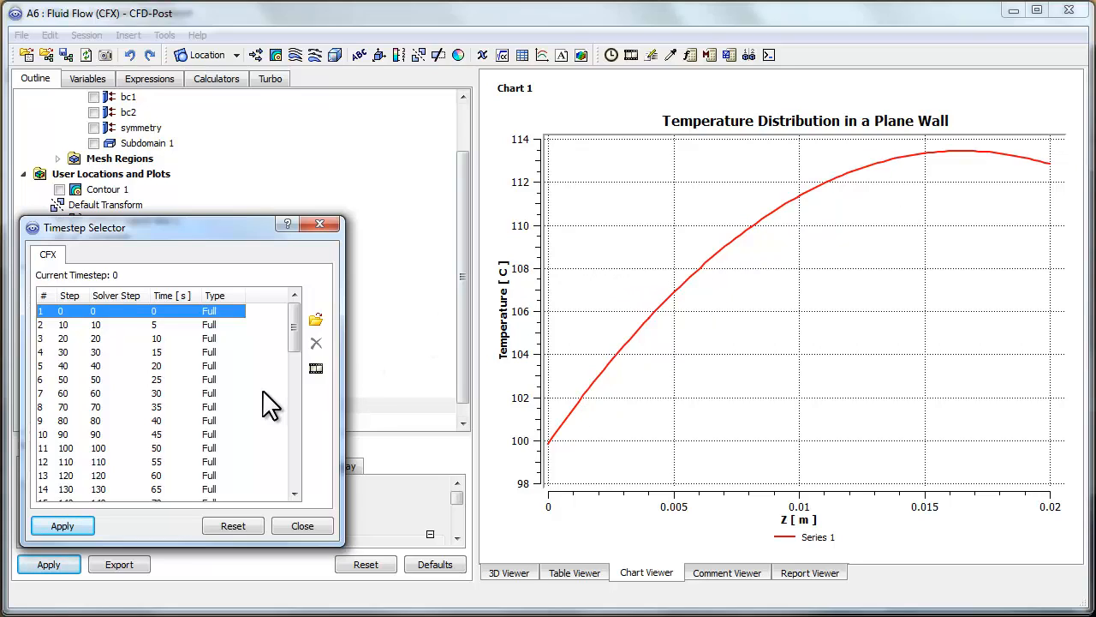
Step: Load the results at 30 s and at 60 s to compare the wall temperature profiles in Chart 1
{"action": "left_click", "coordinate": [156, 394]}
{"action": "left_click", "coordinate": [63, 524]}
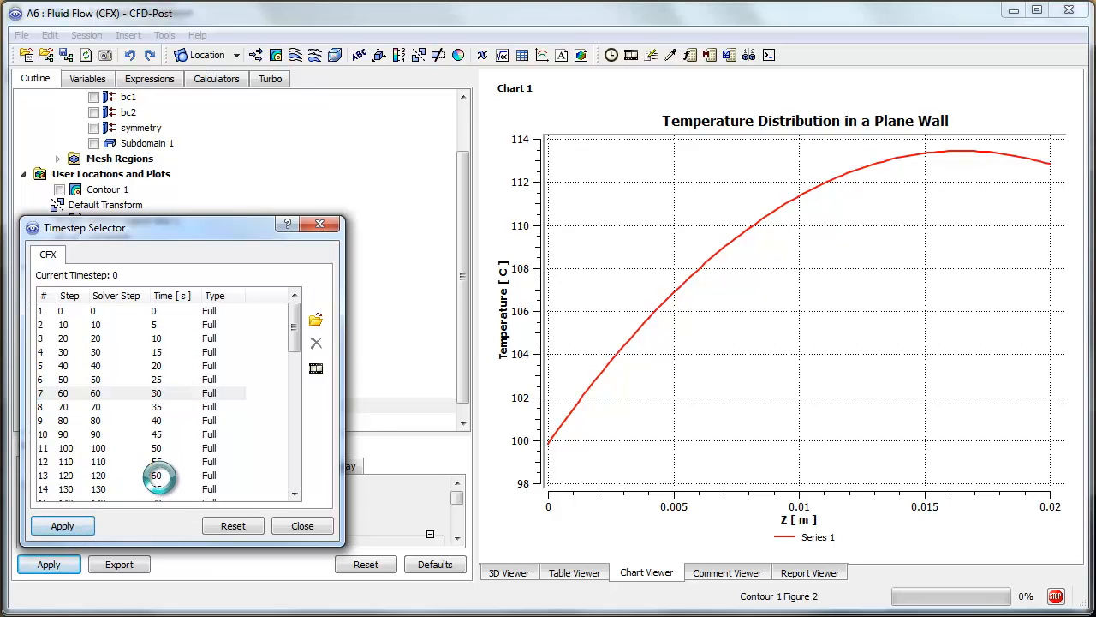
{"action": "left_click", "coordinate": [154, 473]}
{"action": "left_click", "coordinate": [70, 526]}
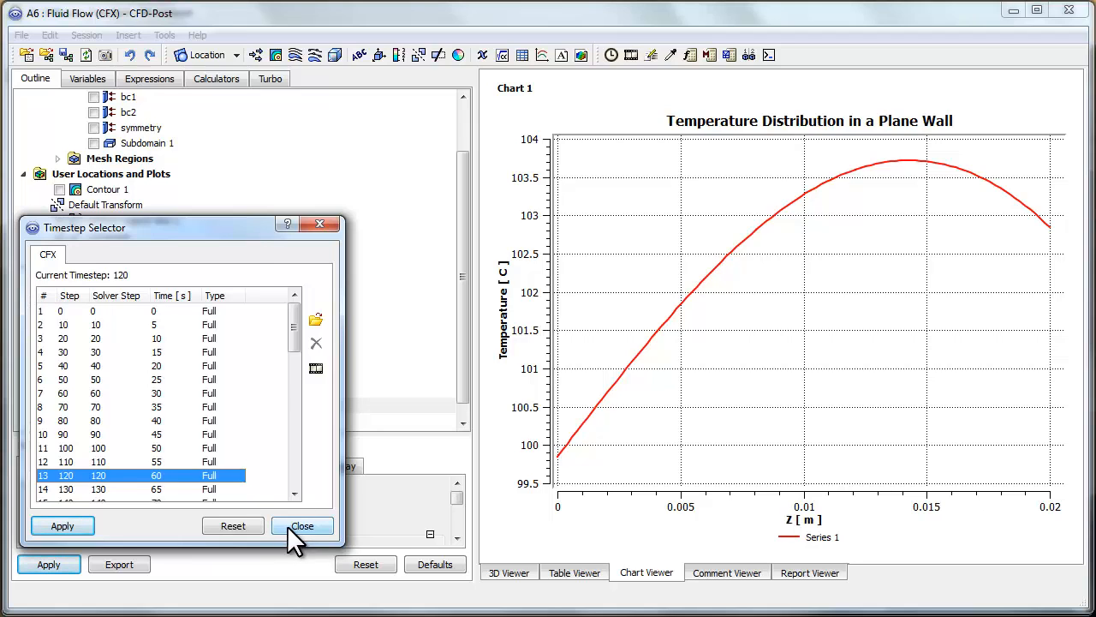
Step: Move the Timestep Selector clear of the chart details and reload the results at 0 s, followed by 30 s
{"action": "left_click_drag", "start_coordinate": [226, 226], "coordinate": [350, 51]}
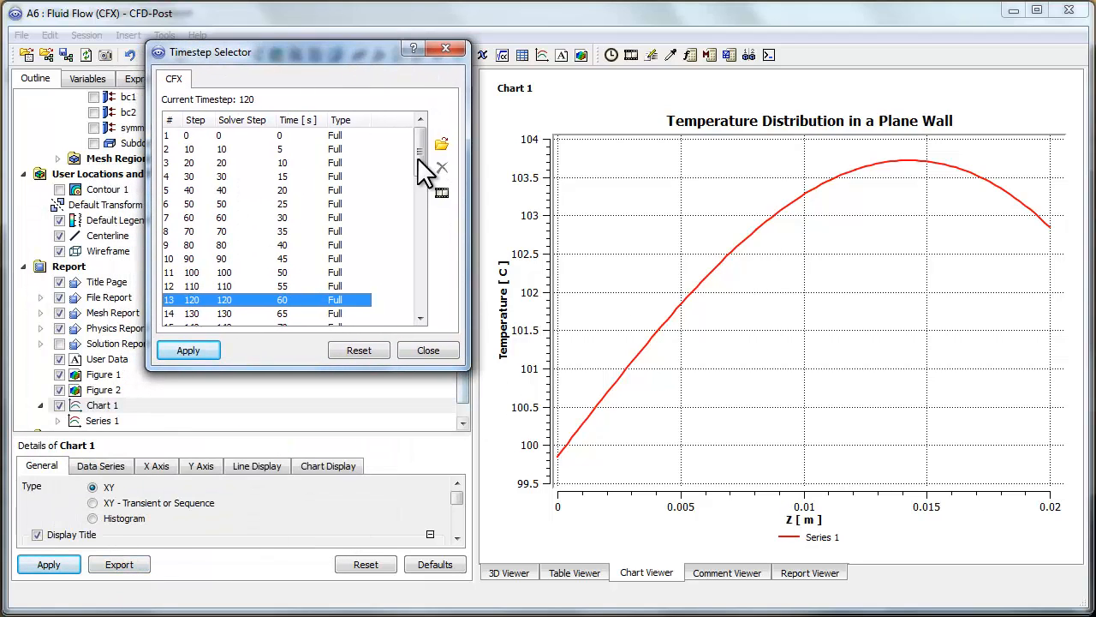
{"action": "left_click", "coordinate": [284, 136]}
{"action": "left_click", "coordinate": [195, 350]}
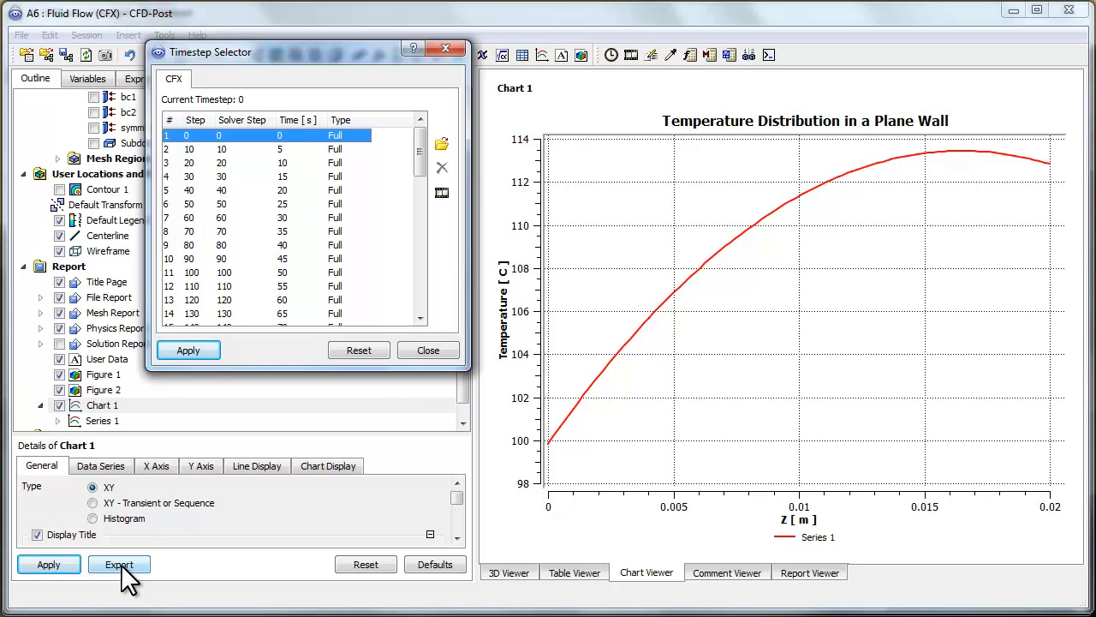
{"action": "left_click", "coordinate": [282, 217]}
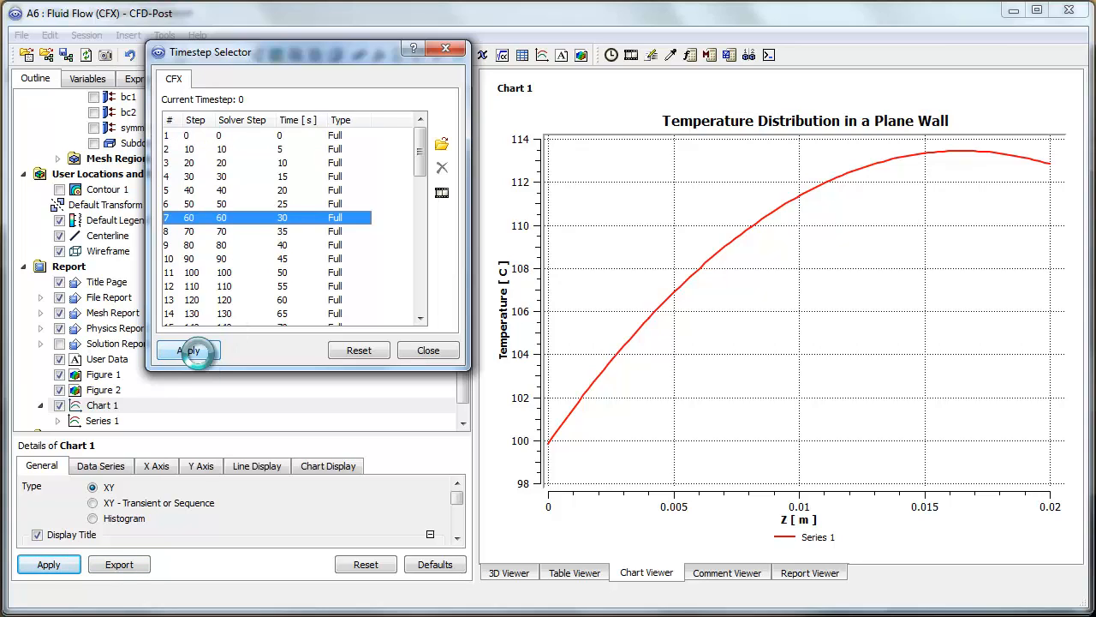
{"action": "left_click", "coordinate": [189, 351]}
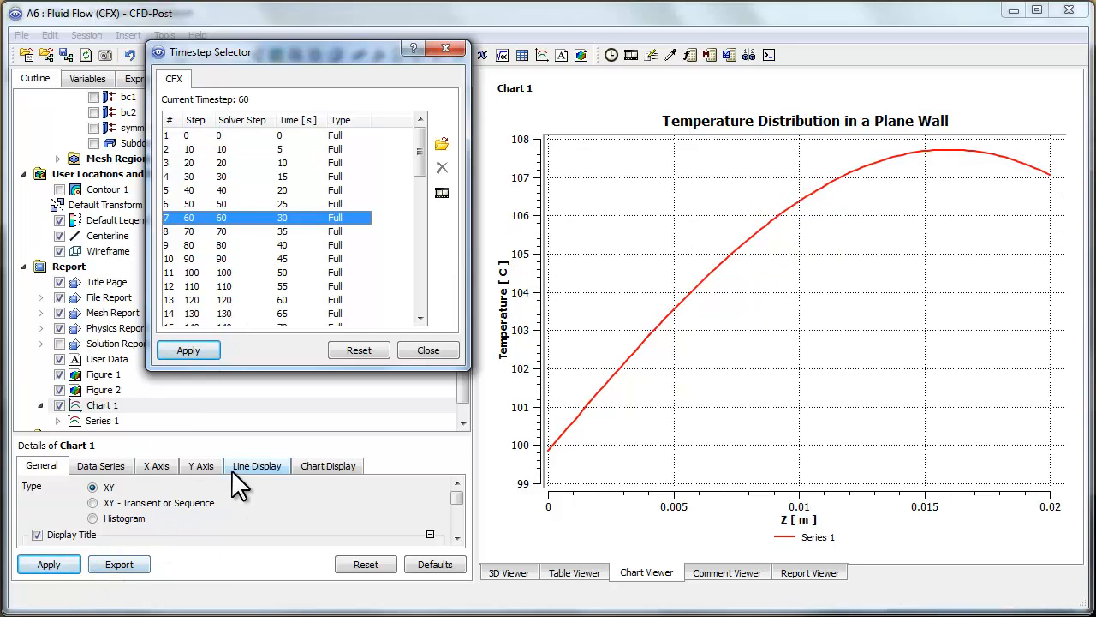
Step: Load the temperature profile at 80 s and close the Timestep Selector
{"action": "left_click_drag", "start_coordinate": [422, 141], "coordinate": [424, 191]}
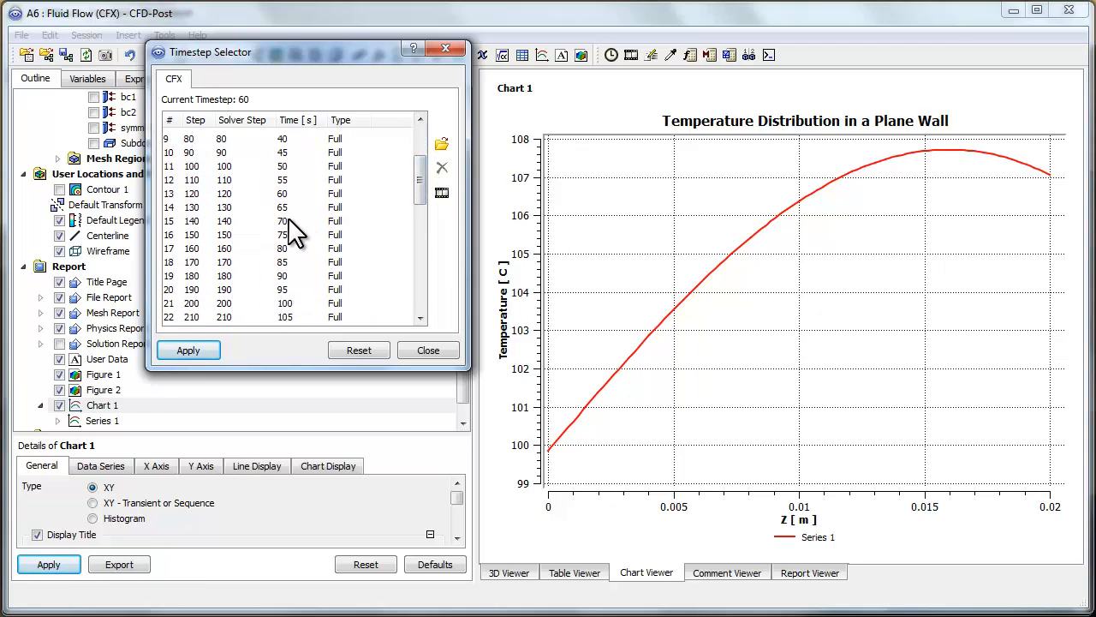
{"action": "left_click", "coordinate": [288, 249]}
{"action": "left_click", "coordinate": [188, 350]}
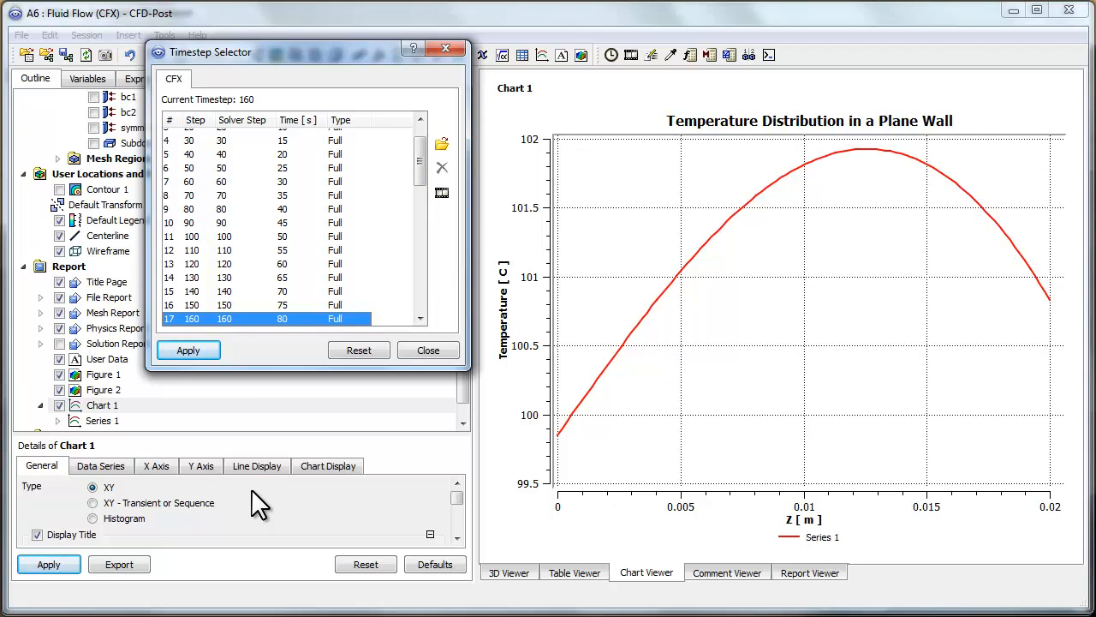
{"action": "left_click", "coordinate": [416, 351]}
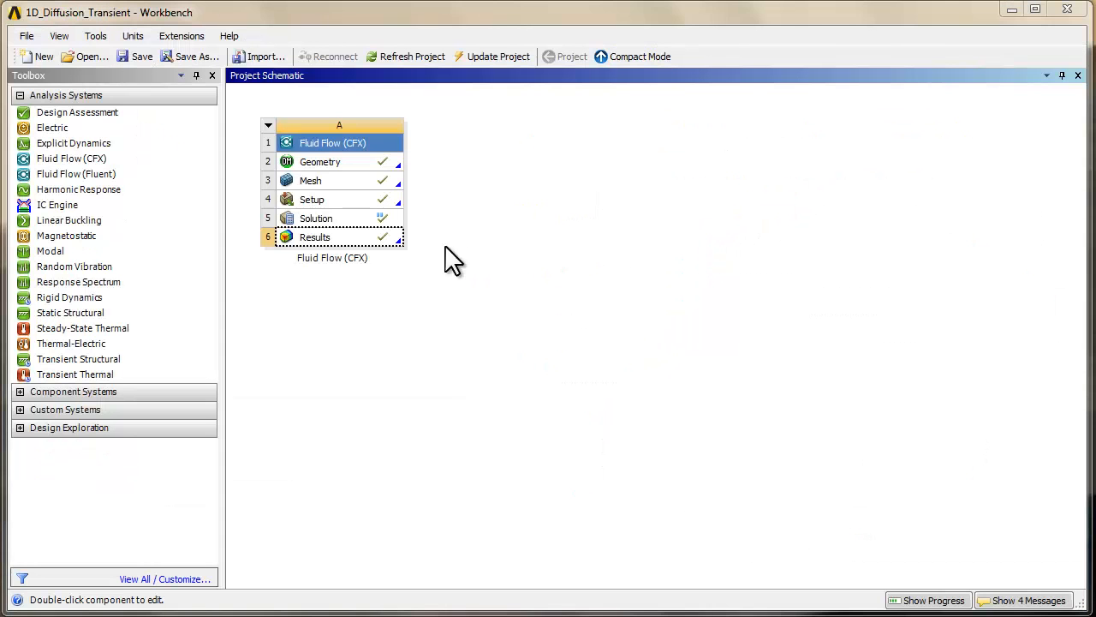
Step: From Workbench, display the Solution monitors, look at the Tmax plot and its data export option, and close the CFX-Solver Manager
{"action": "left_click", "coordinate": [316, 218]}
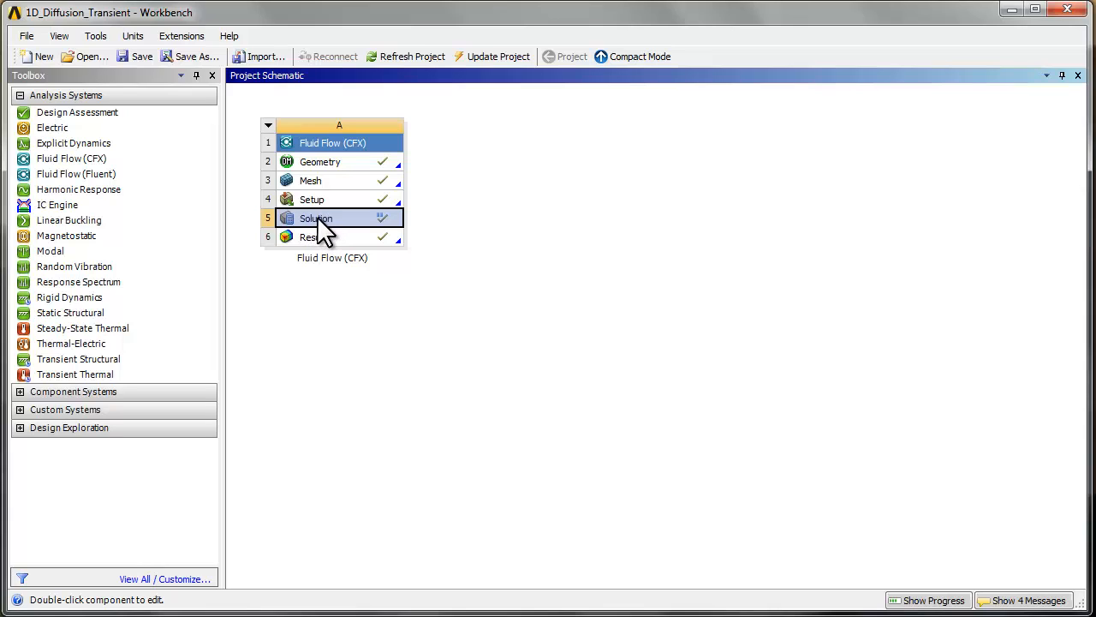
{"action": "right_click", "coordinate": [321, 224]}
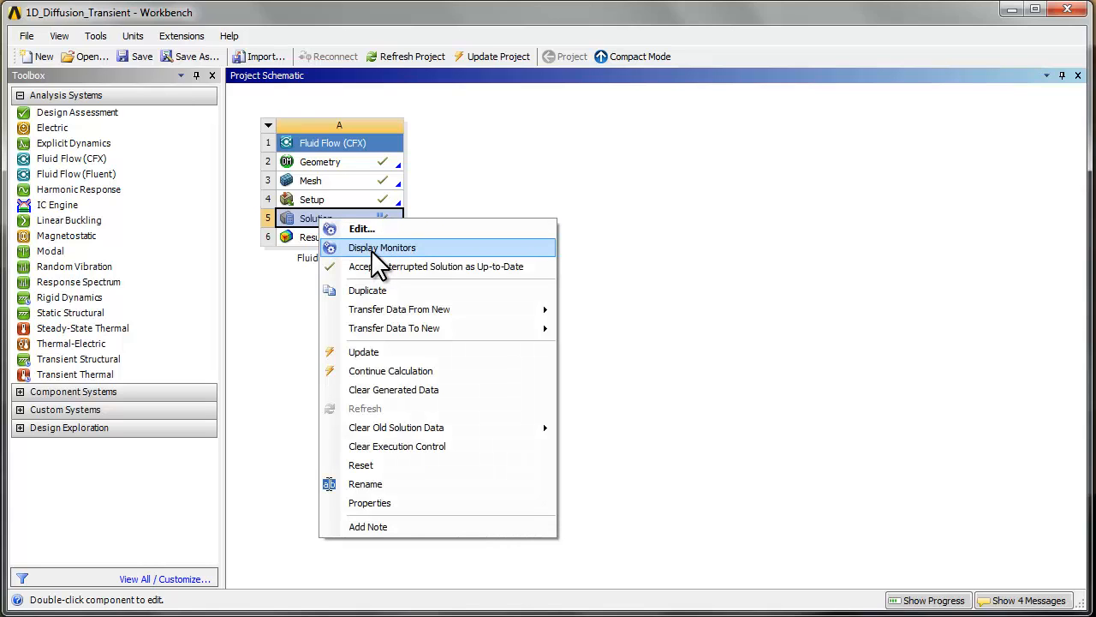
{"action": "left_click", "coordinate": [371, 250]}
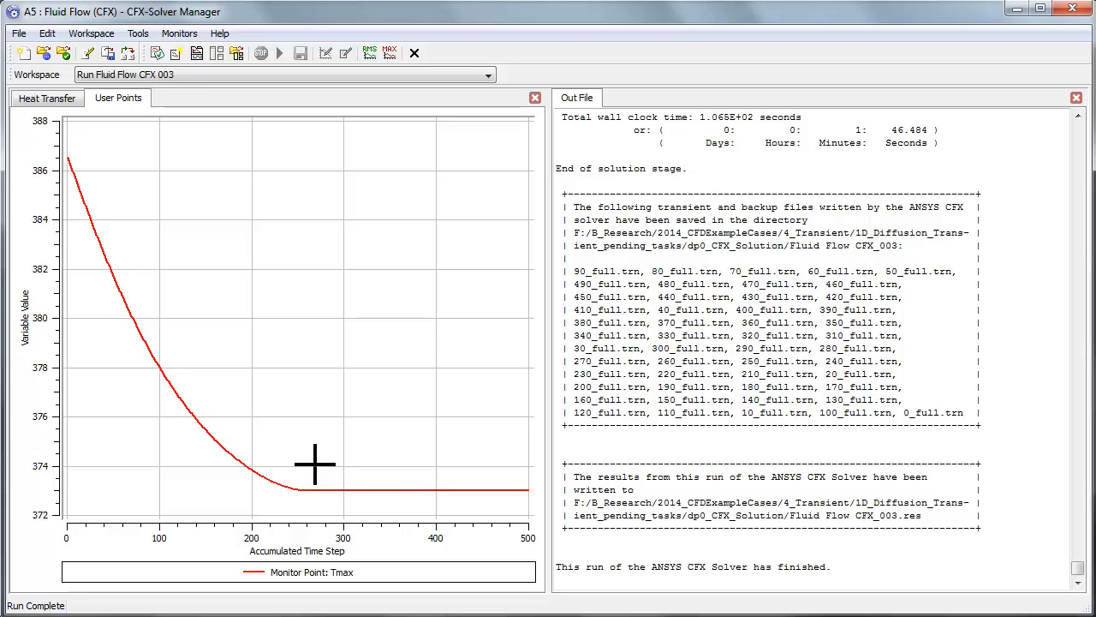
{"action": "right_click", "coordinate": [202, 292]}
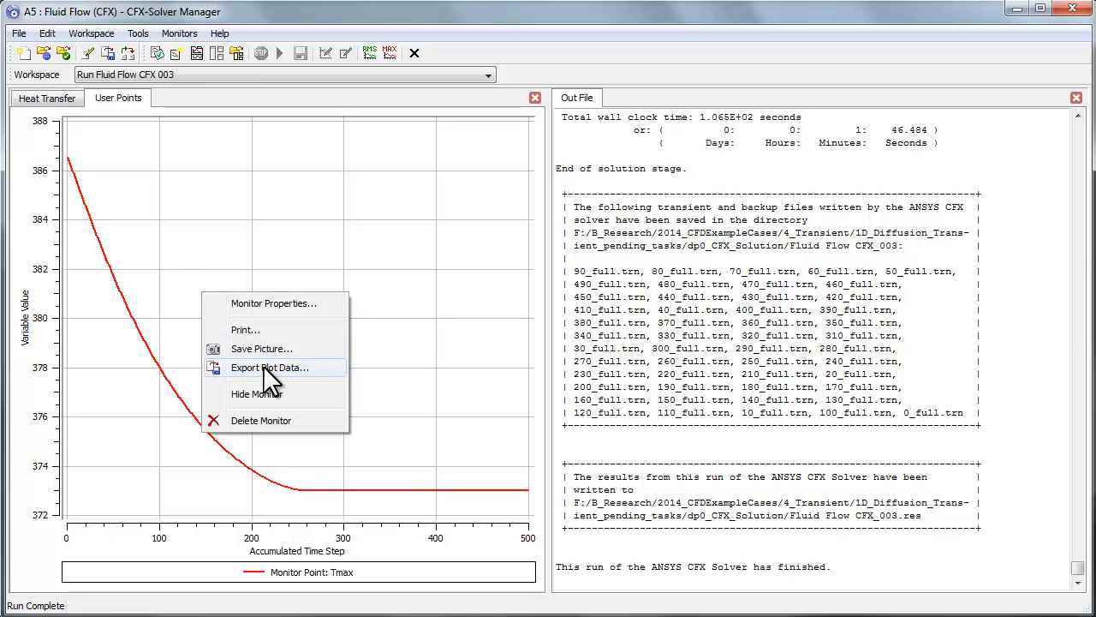
{"action": "left_click", "coordinate": [259, 261]}
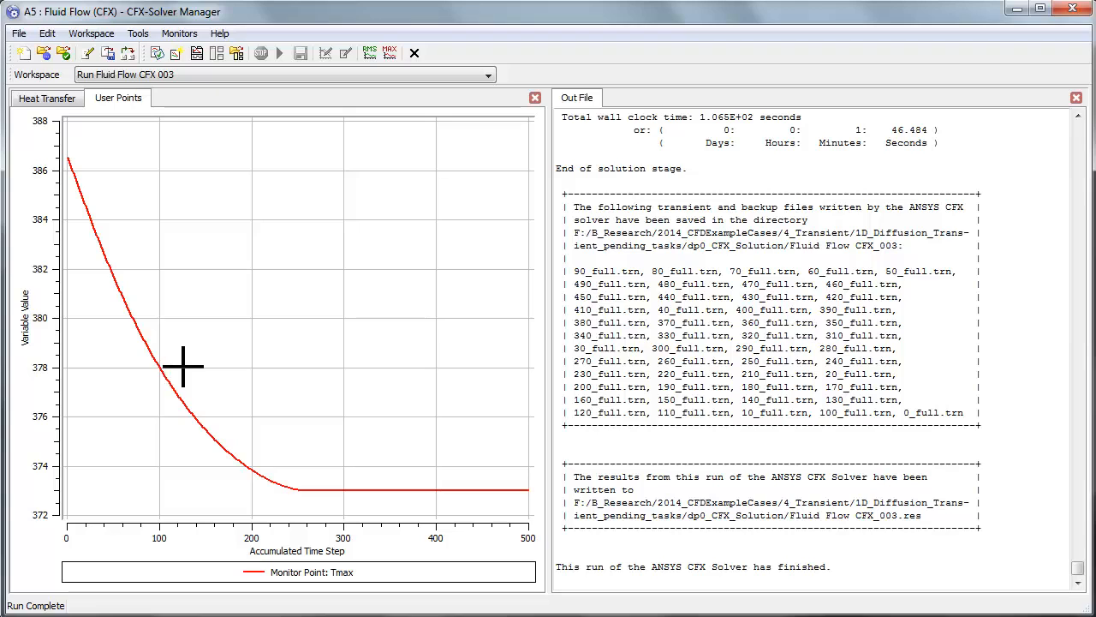
{"action": "left_click", "coordinate": [1072, 8]}
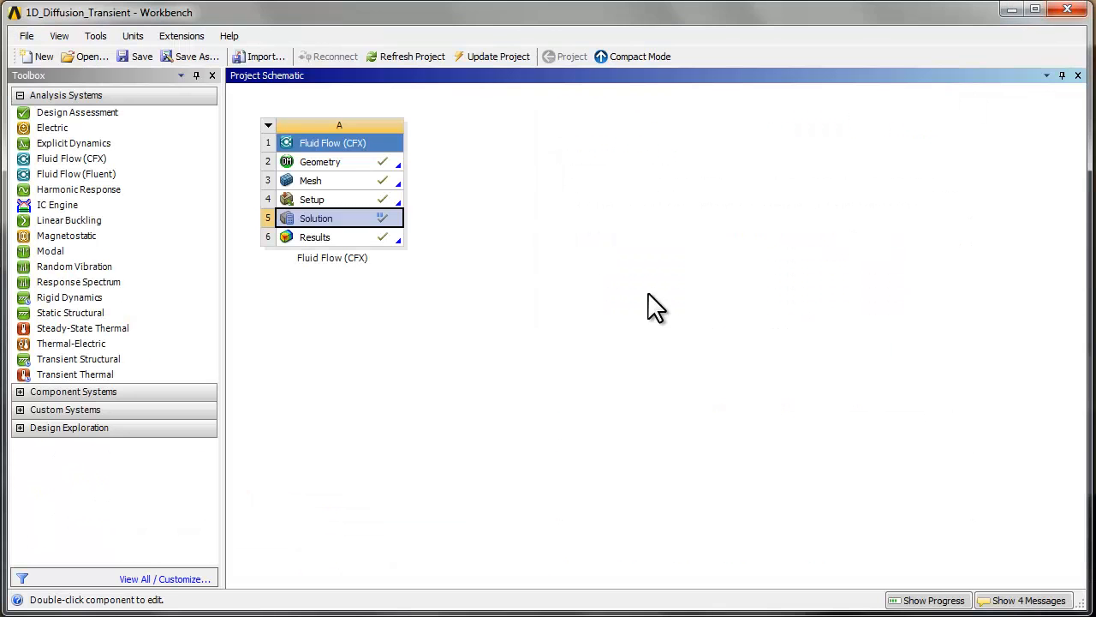